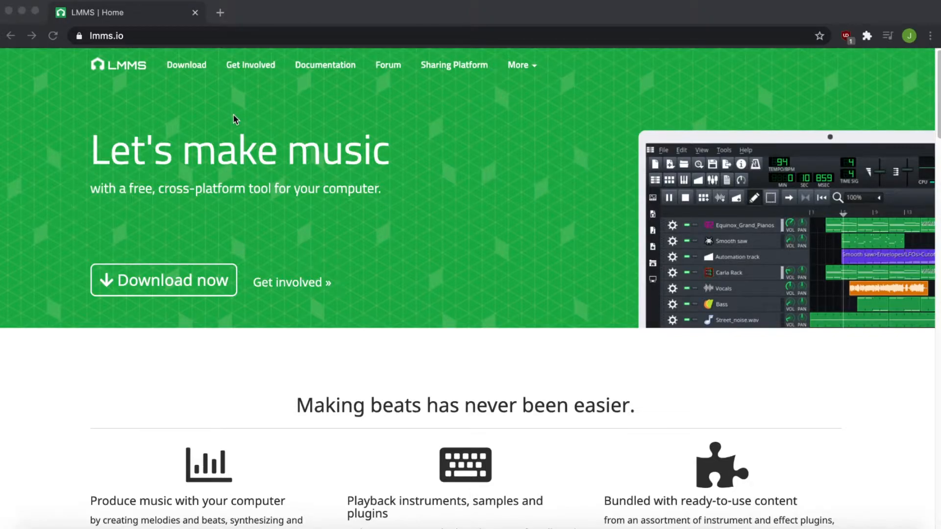
- Launch LMMS from the system search
key(super+space)
text(lmms)
key(Return)
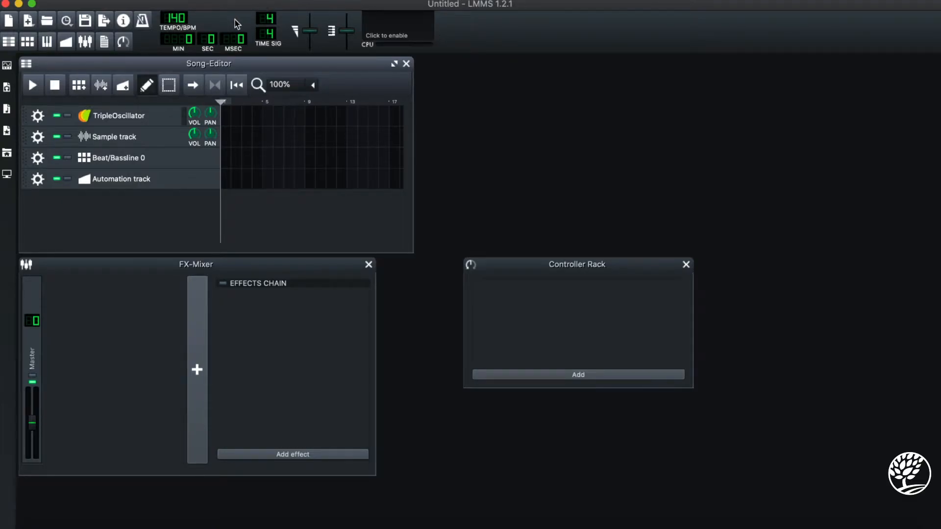
- Spread the Song-Editor, FX-Mixer and Controller Rack windows out across the workspace
drag(284, 65, 465, 67)
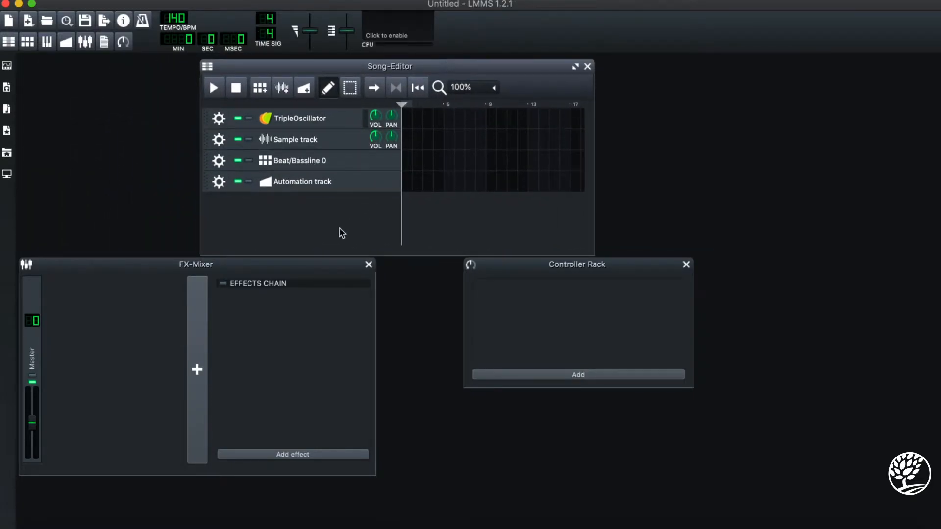
drag(313, 272, 378, 293)
drag(603, 271, 671, 304)
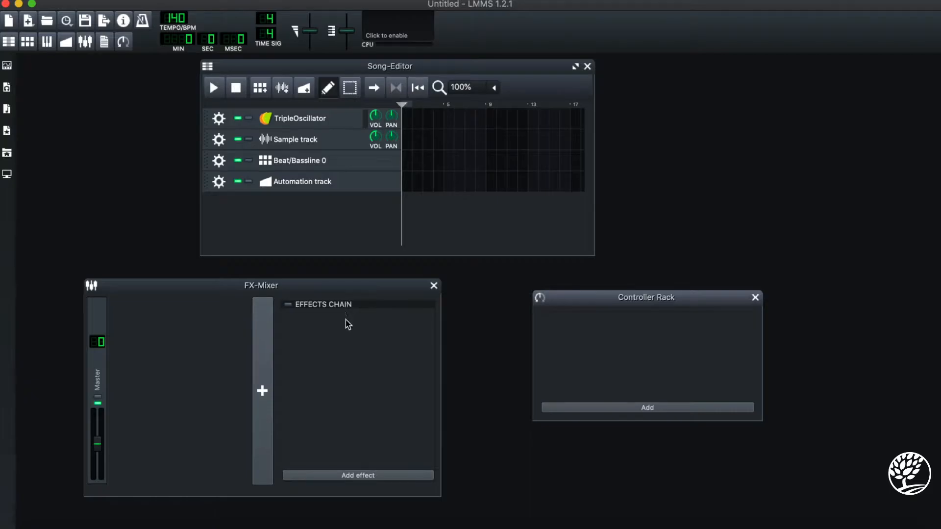
- Browse the list of effects available for the master channel in the FX-Mixer without adding one
click(369, 475)
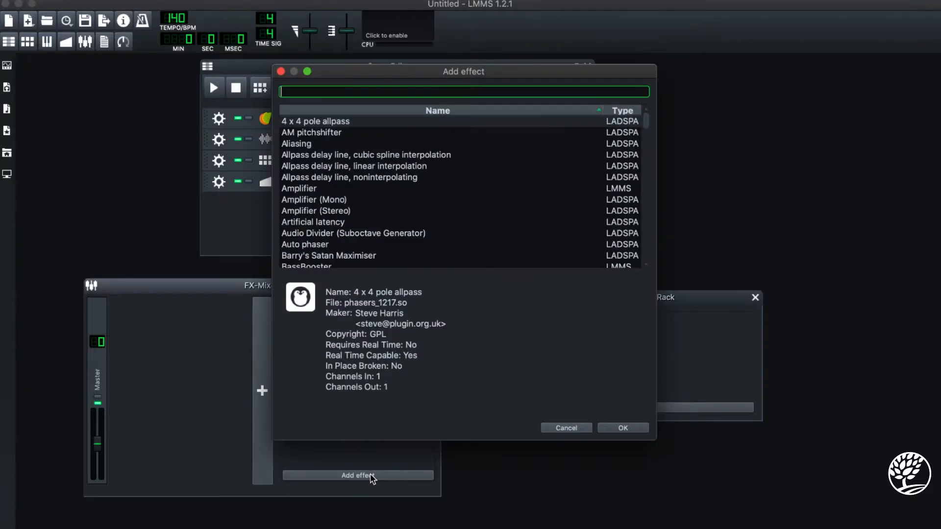
scroll(433, 221, down, 15)
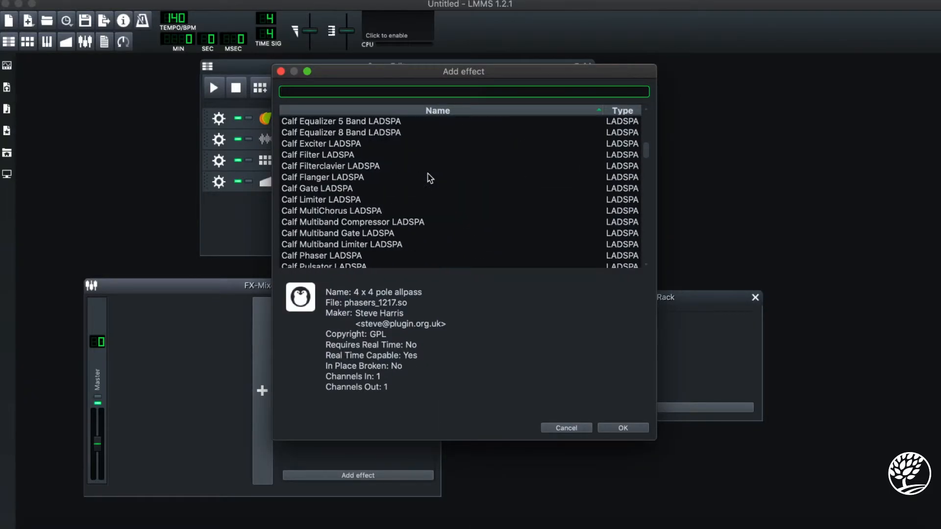
click(566, 428)
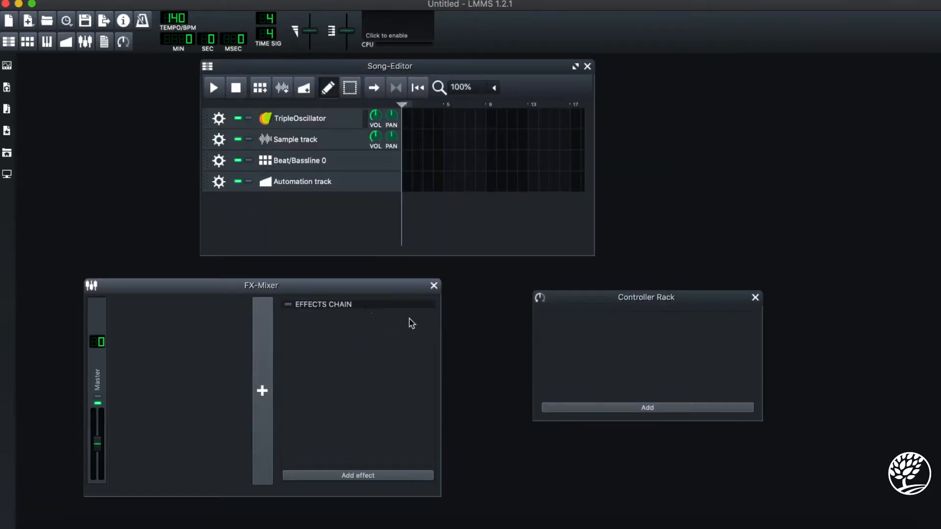
- Add the Mallets instrument and the bassloops sample techno_bass01.ogg to the Song-Editor as new tracks, and collapse the sidebar
click(7, 67)
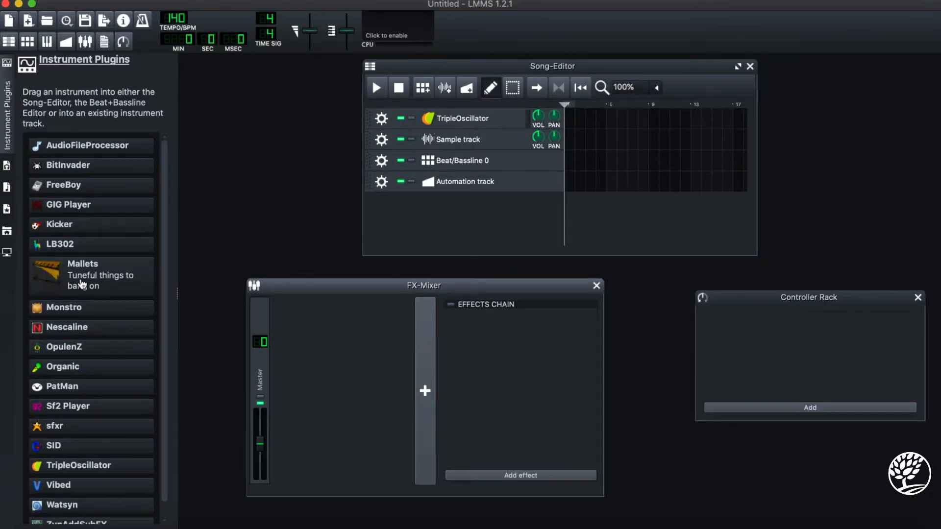
drag(82, 284, 454, 225)
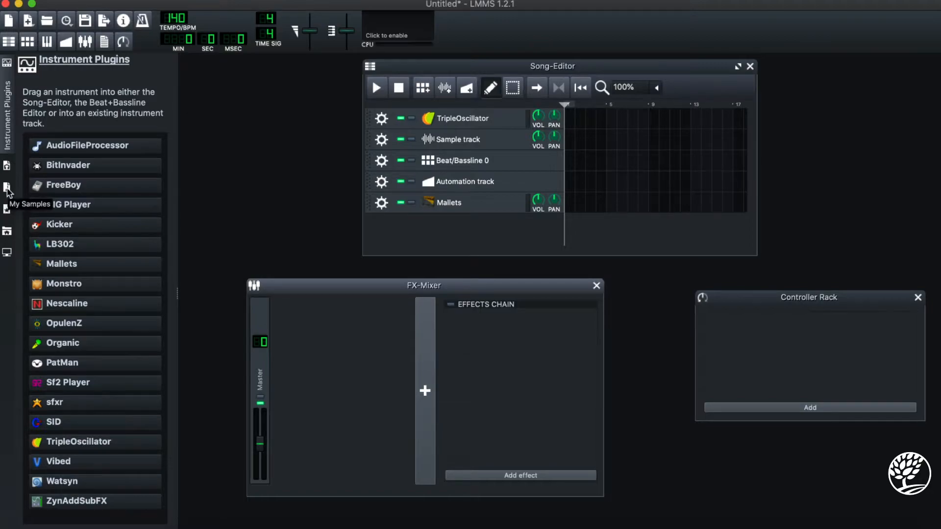
click(7, 189)
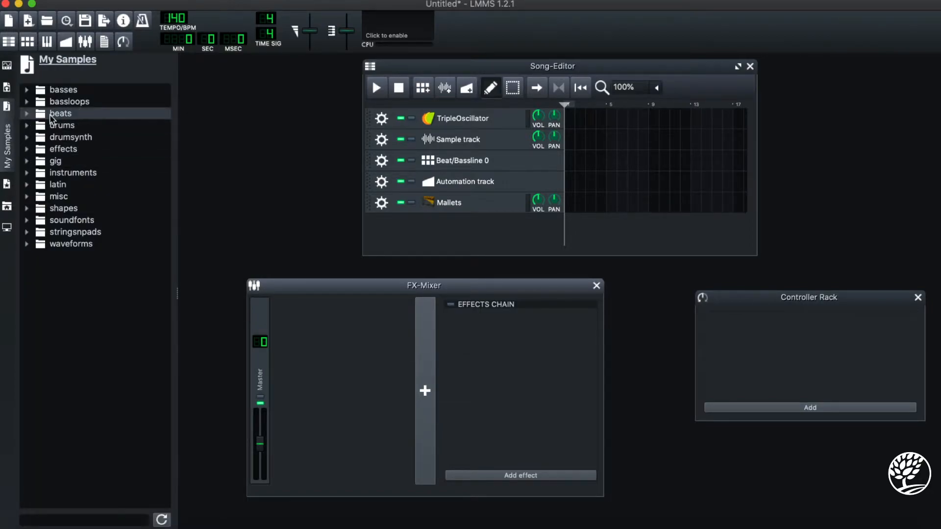
click(27, 103)
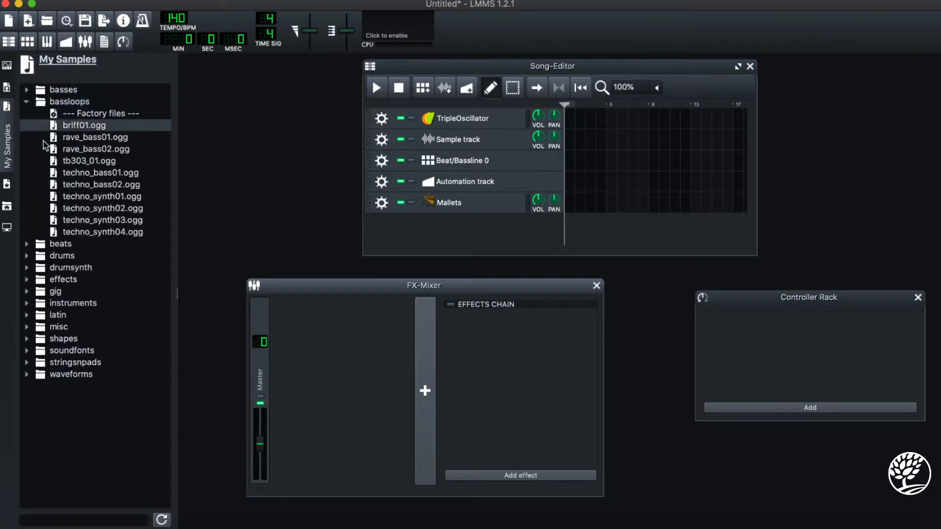
click(100, 173)
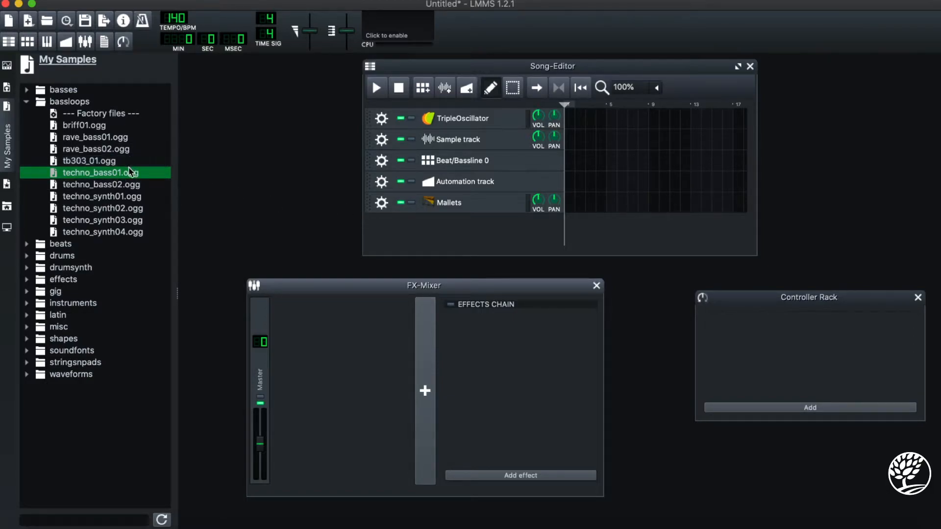
drag(129, 176, 496, 240)
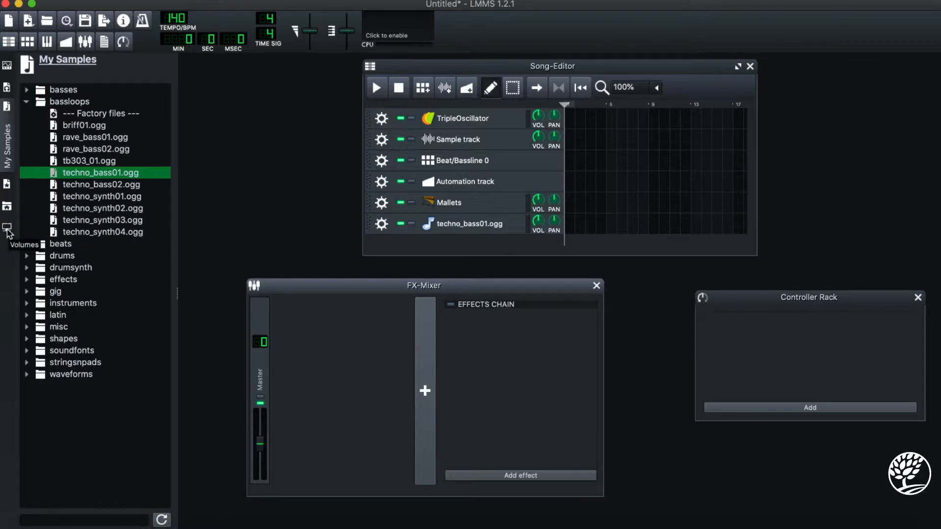
click(7, 65)
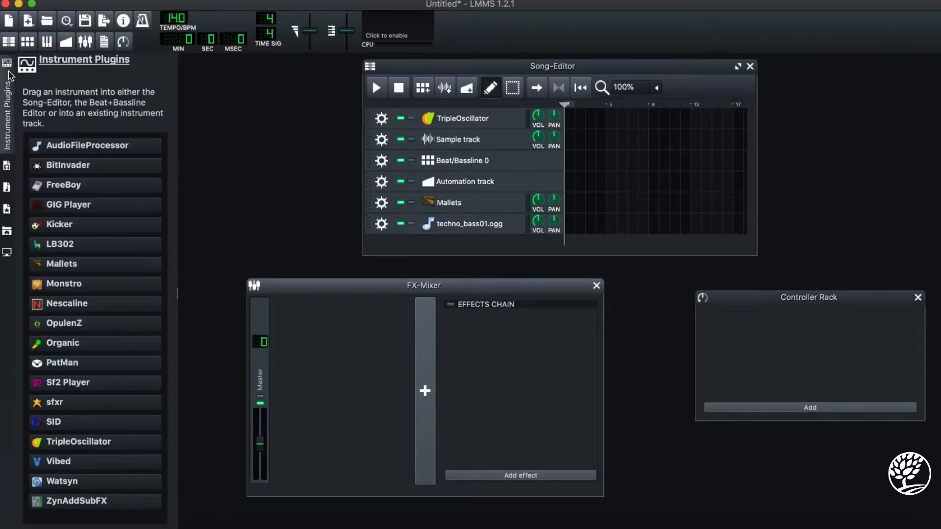
click(9, 76)
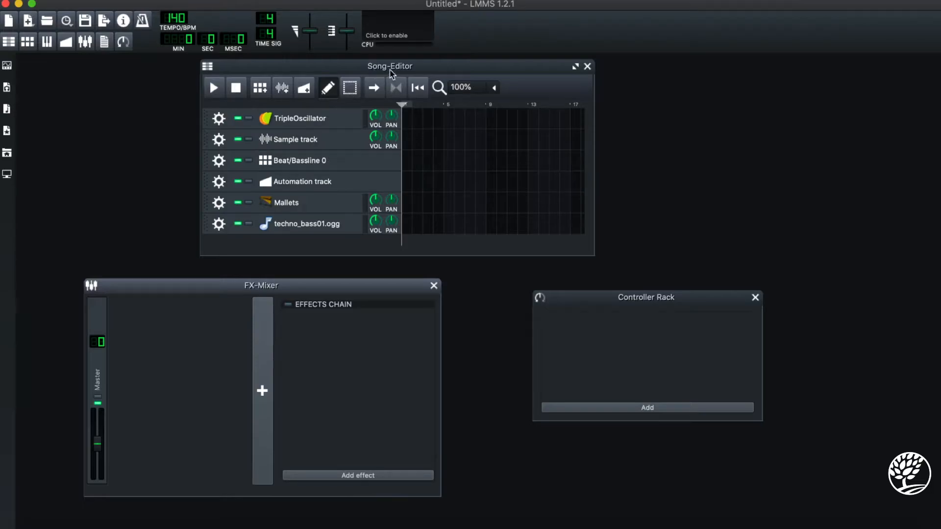
- Open the TripleOscillator instrument, audition several notes on its keyboard, and close it
drag(420, 67, 440, 79)
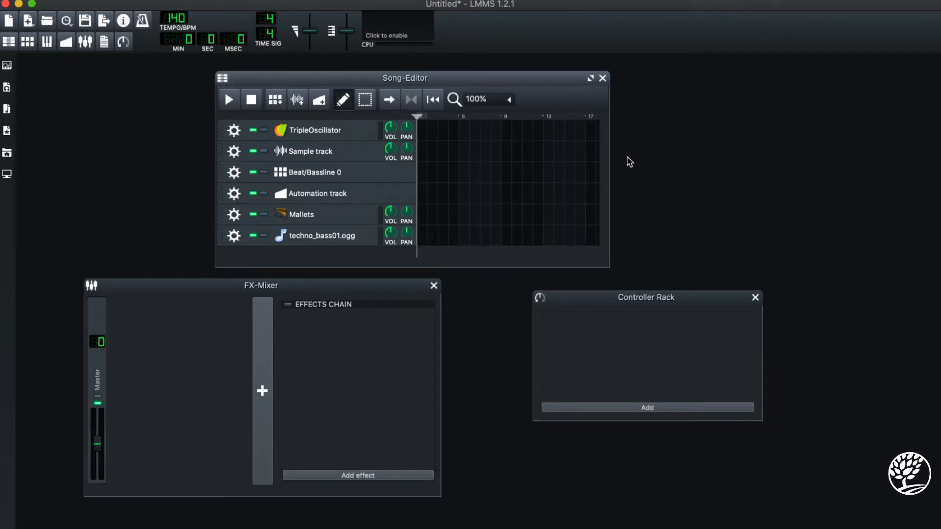
click(347, 139)
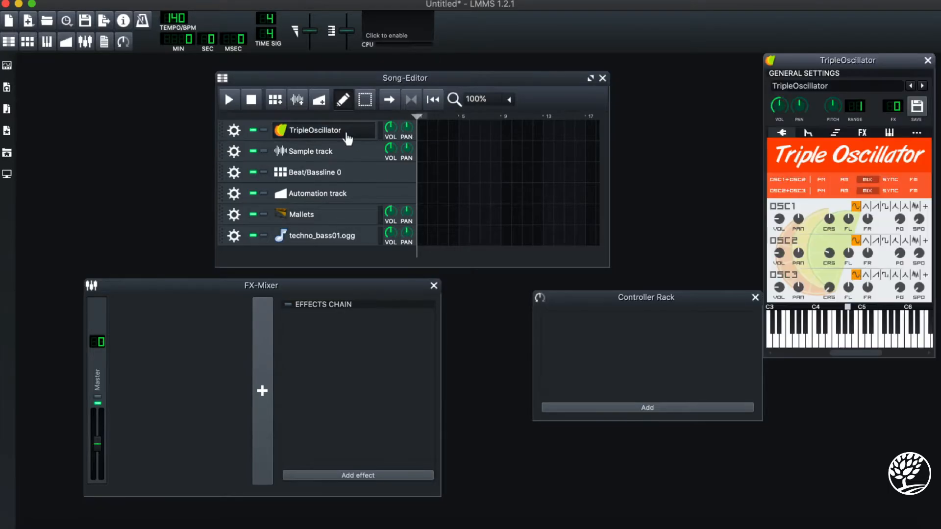
drag(848, 60, 625, 71)
click(599, 351)
drag(598, 352, 652, 358)
click(654, 351)
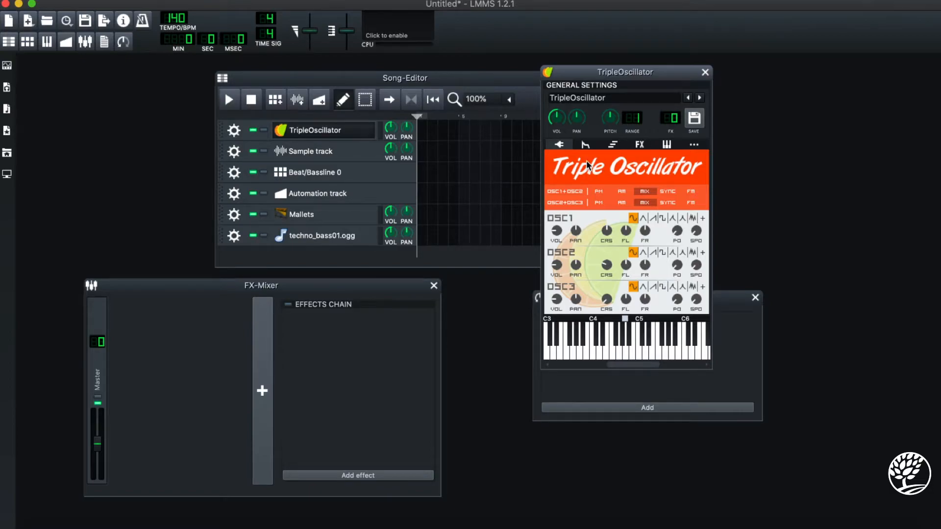
click(705, 73)
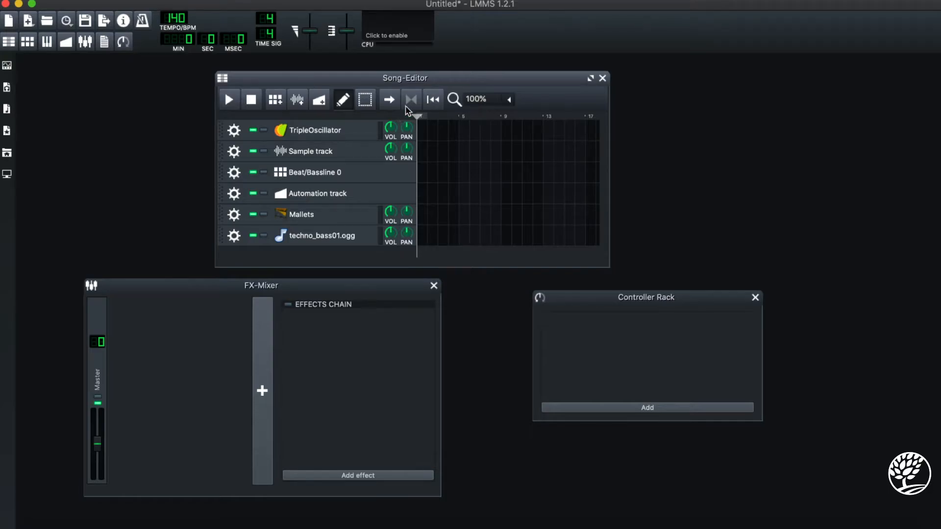
- Create an empty pattern at the start of the TripleOscillator track and open it in the Piano-Roll
click(429, 134)
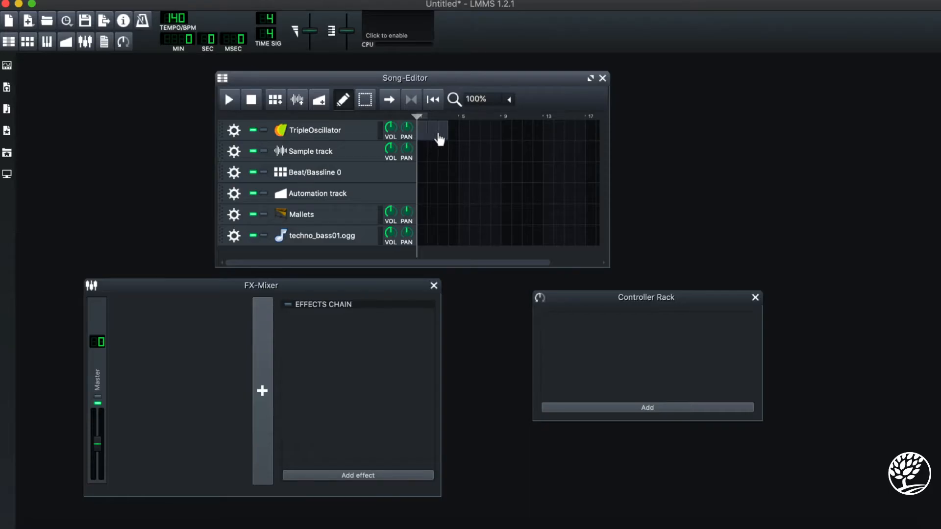
middle_click(436, 134)
middle_click(440, 134)
double_click(421, 131)
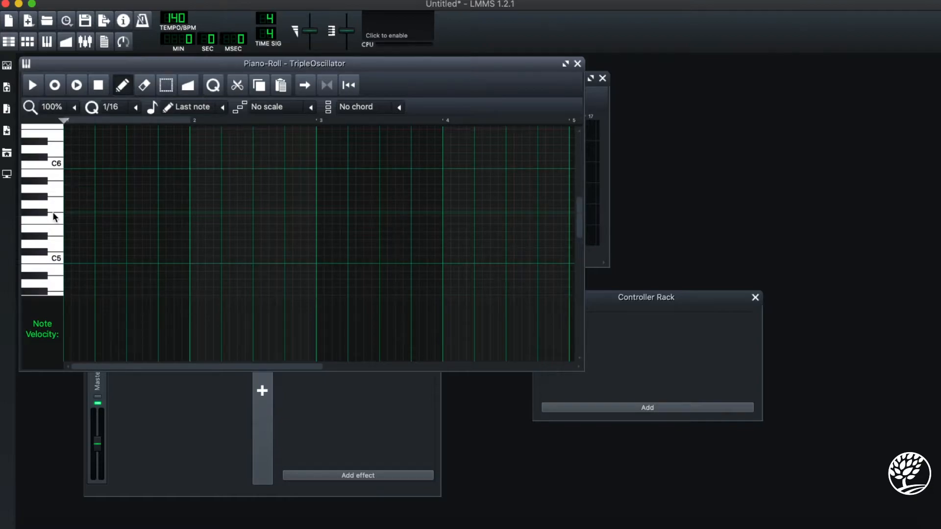
- Audition several low and high keys on the Piano-Roll keyboard
scroll(55, 221, down, 3)
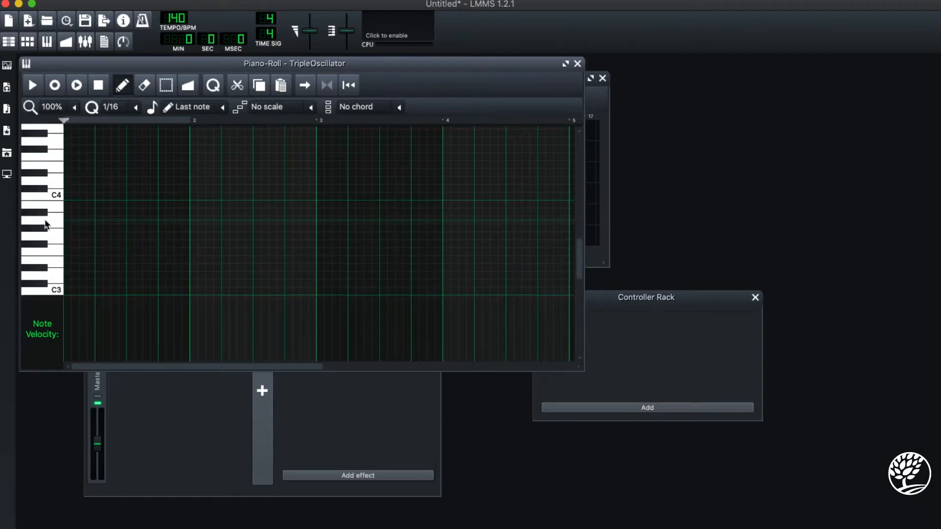
click(45, 218)
click(50, 164)
scroll(51, 164, up, 7)
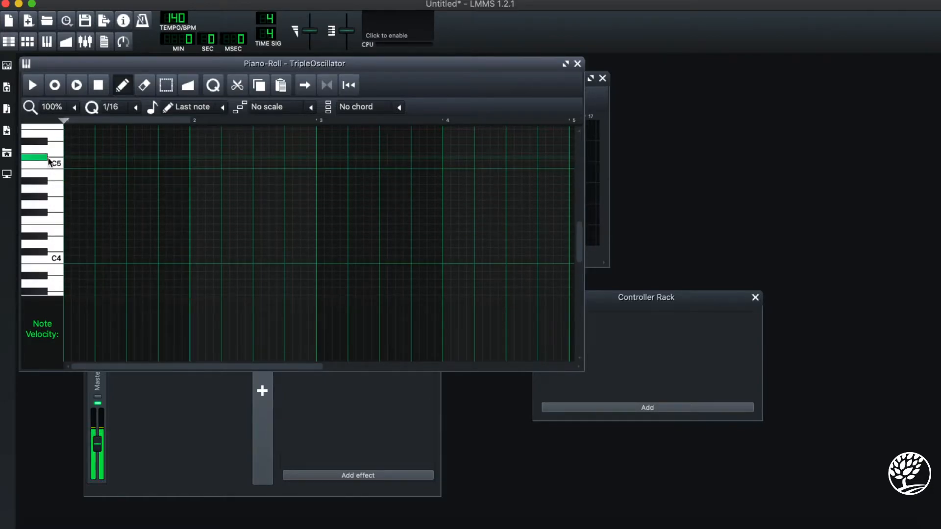
click(58, 143)
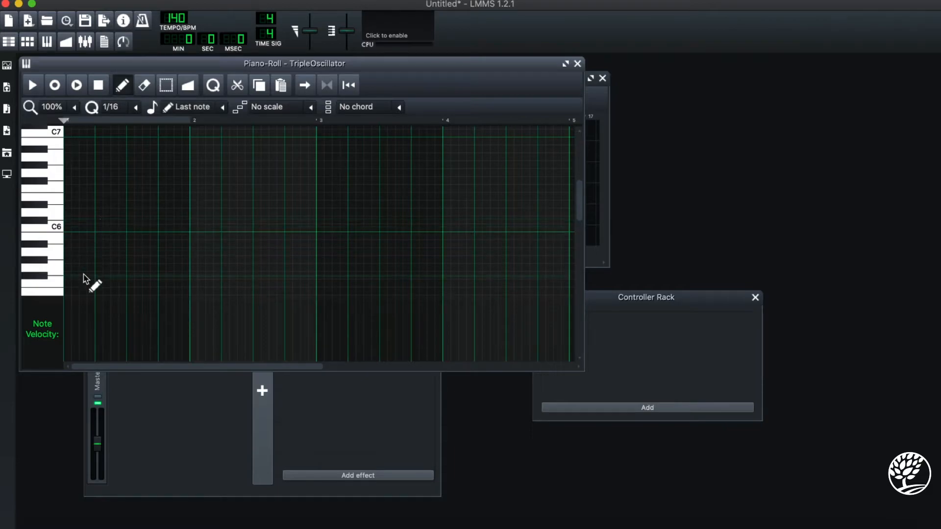
- Draw seven notes across four bars: three on C6, two just above C5, one just below C7 and one just above C7
click(81, 228)
click(197, 229)
click(340, 229)
scroll(294, 279, down, 3)
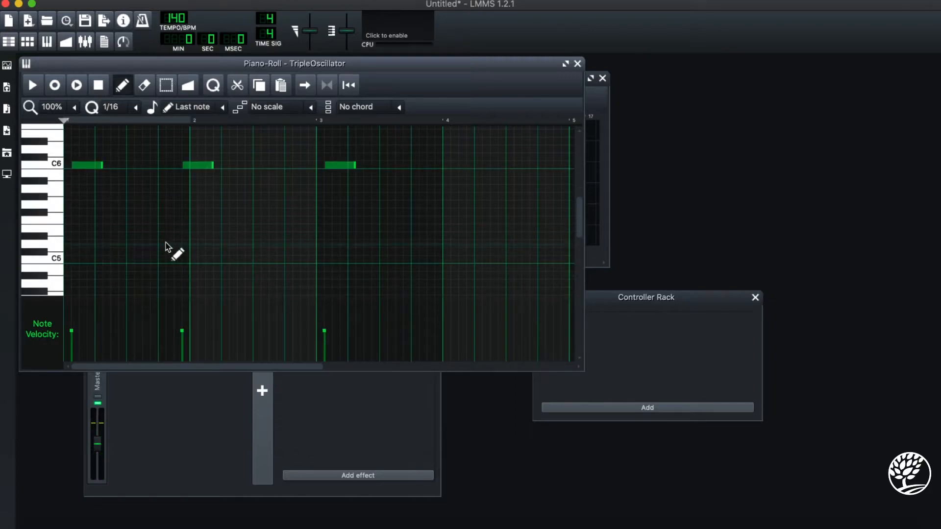
click(150, 236)
click(296, 252)
scroll(563, 162, up, 4)
click(505, 181)
click(438, 141)
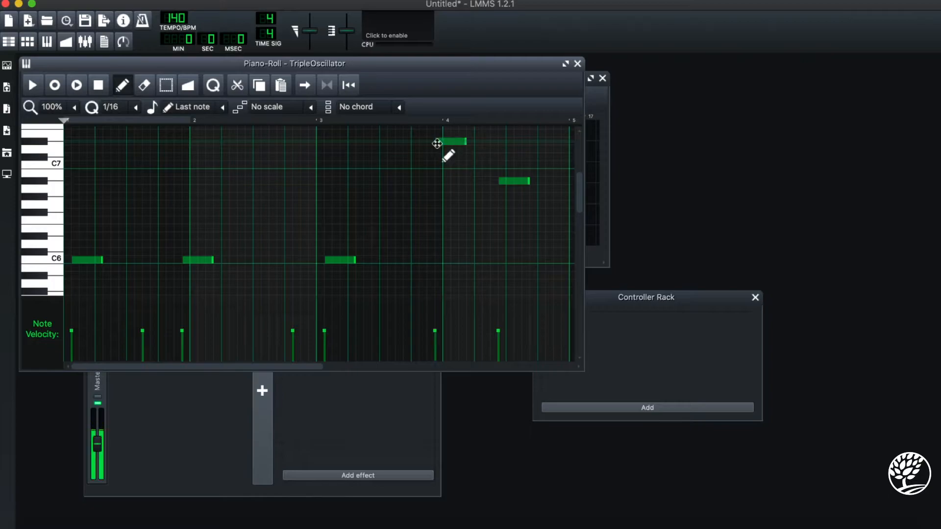
scroll(210, 214, down, 4)
scroll(211, 214, up, 4)
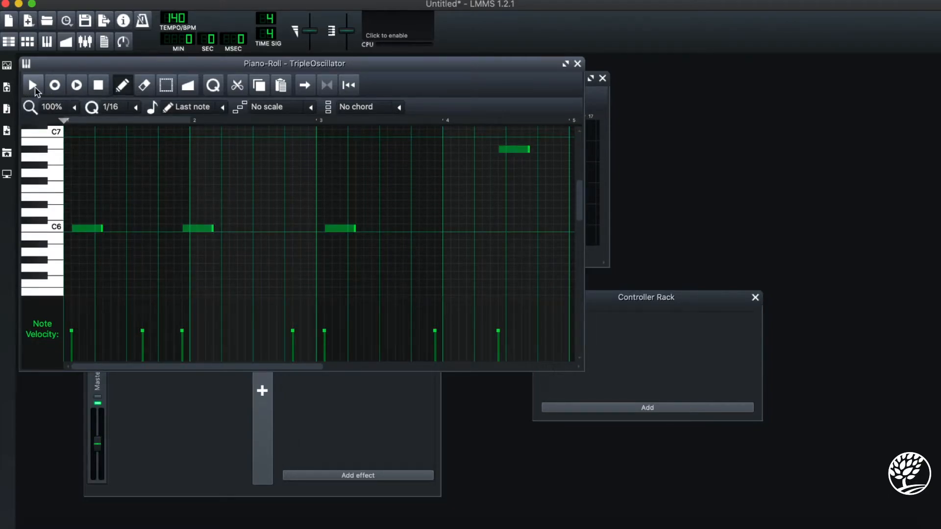
- Play back the TripleOscillator pattern in the Piano-Roll and again from the Song-Editor, stopping playback each time
click(35, 91)
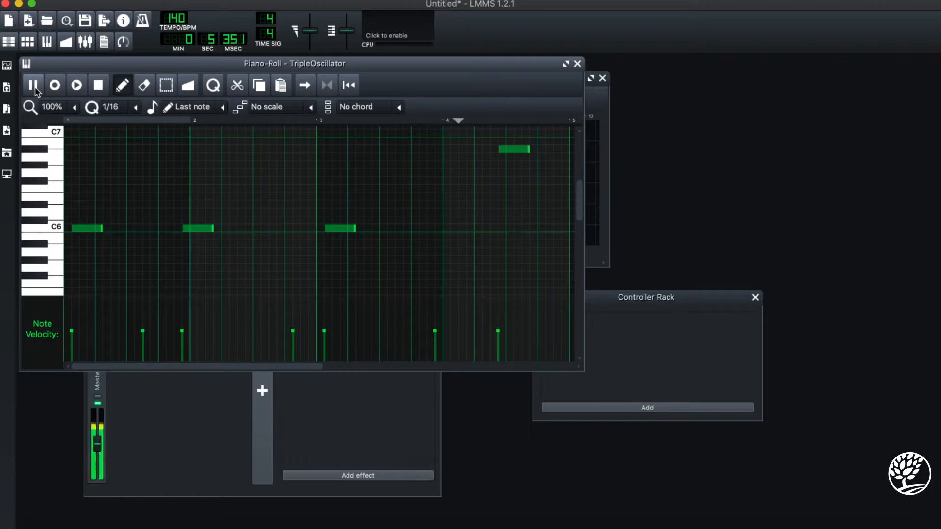
click(98, 85)
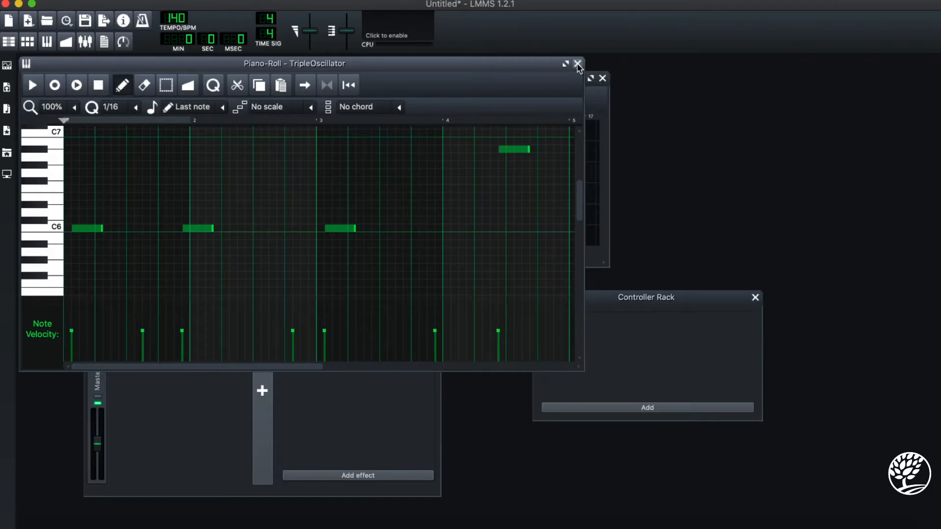
click(577, 65)
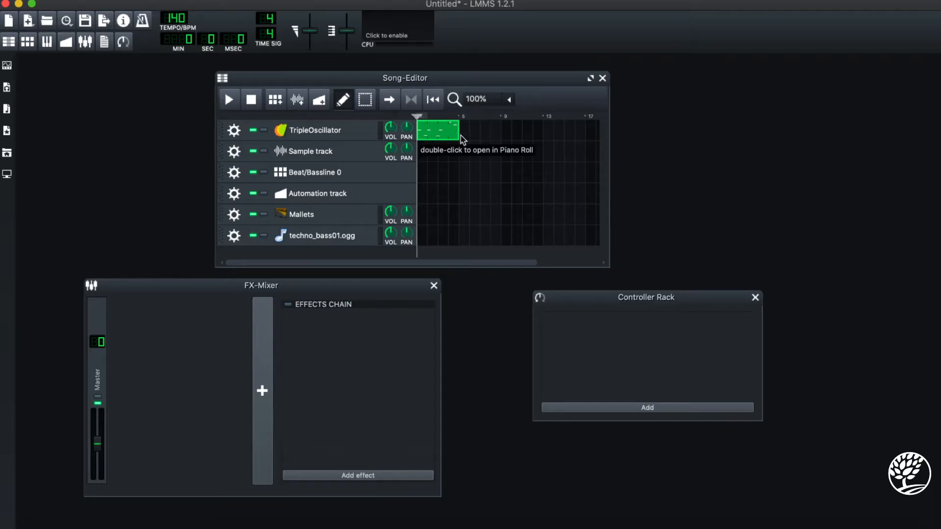
click(228, 100)
click(251, 103)
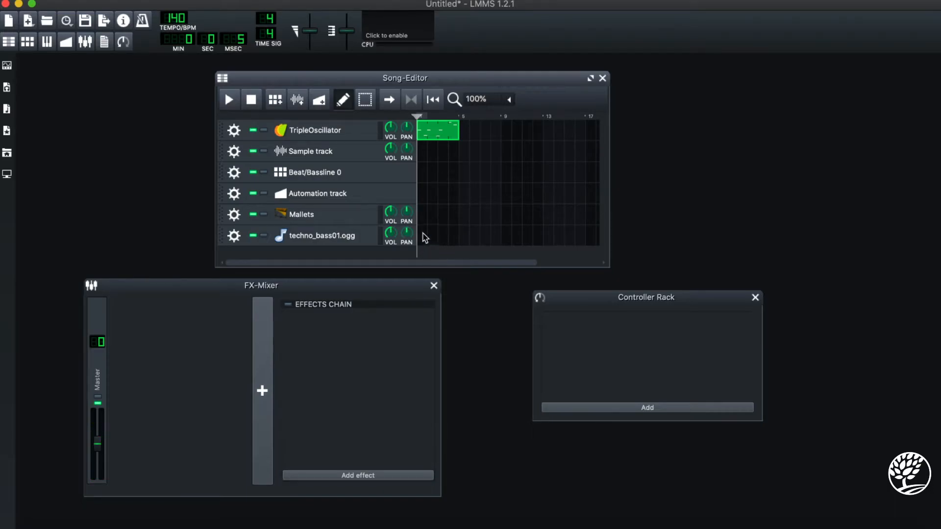
- Open the Mallets instrument, audition several notes on its keyboard, and close it
click(331, 220)
click(665, 349)
click(612, 349)
click(647, 349)
click(676, 346)
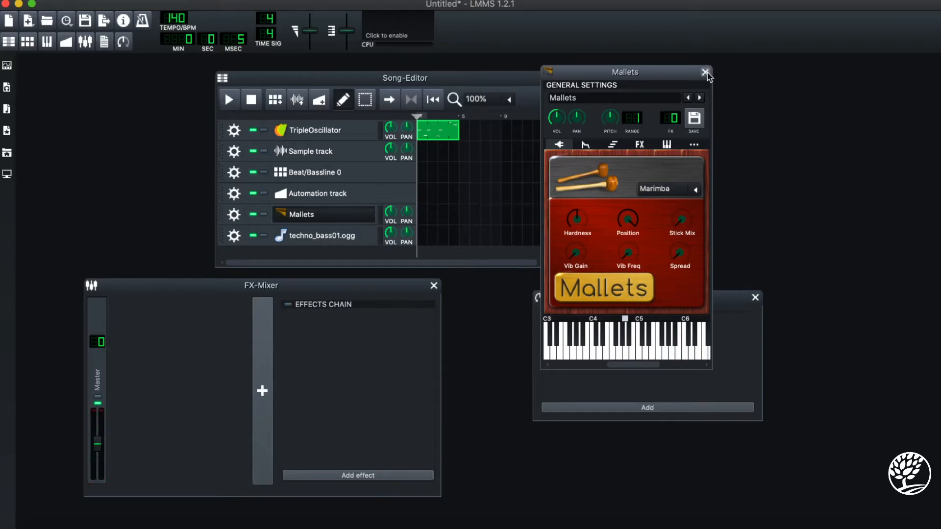
click(705, 72)
- Draw a four-bar pattern of five notes around C5 at the start of the Mallets track, and play the song to hear both patterns
click(423, 218)
double_click(426, 220)
click(105, 204)
click(208, 165)
click(334, 157)
click(335, 228)
click(541, 244)
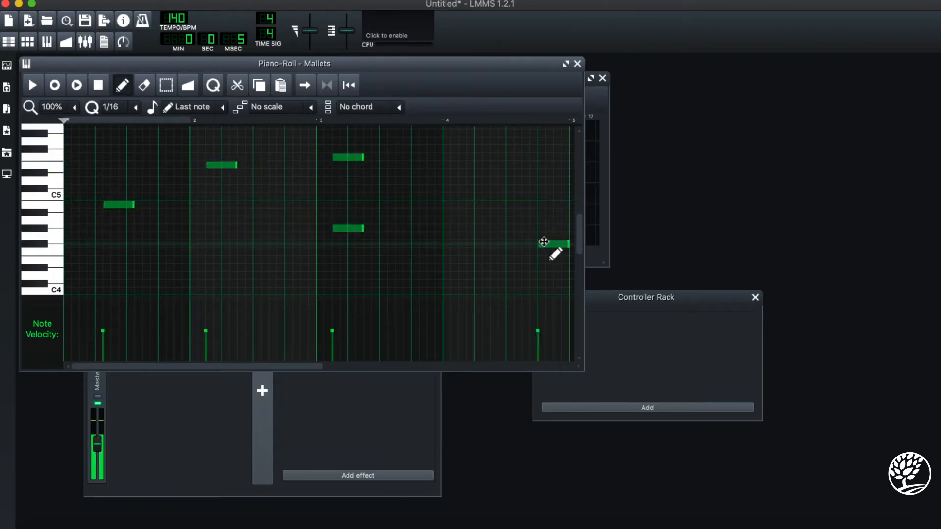
click(577, 64)
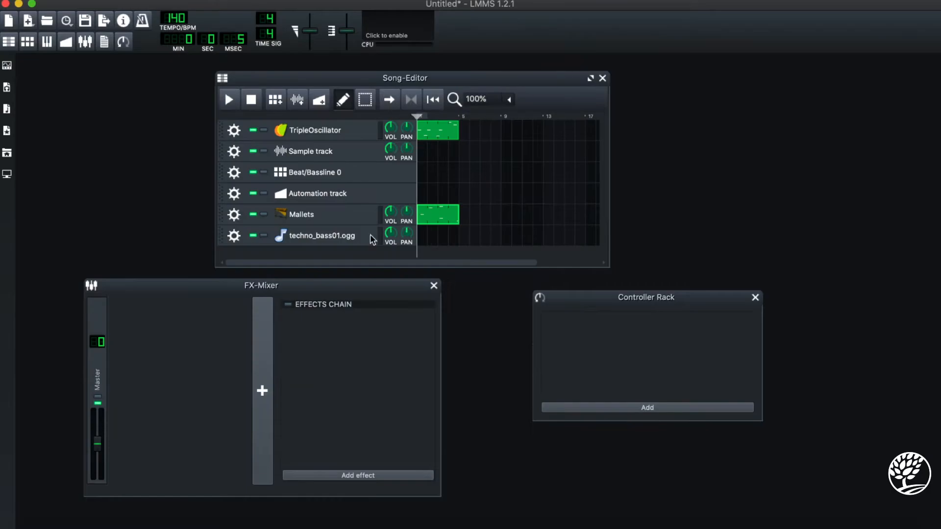
click(228, 104)
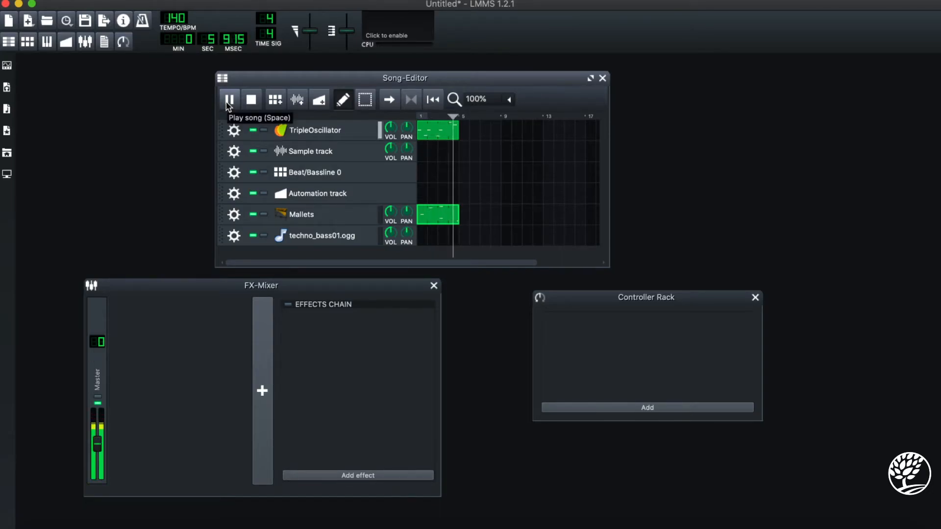
click(251, 100)
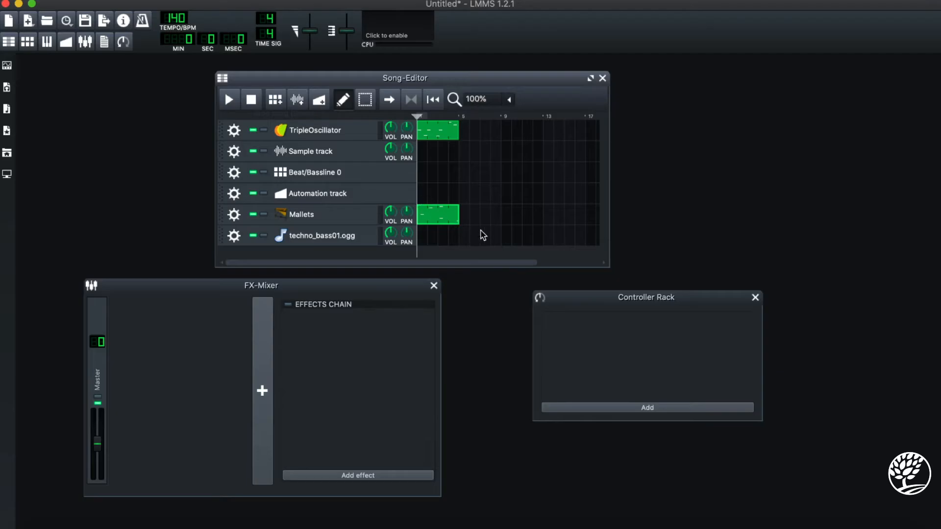
- Delete every note in the Mallets pattern except the first one, just below C5 in bar 1
double_click(431, 225)
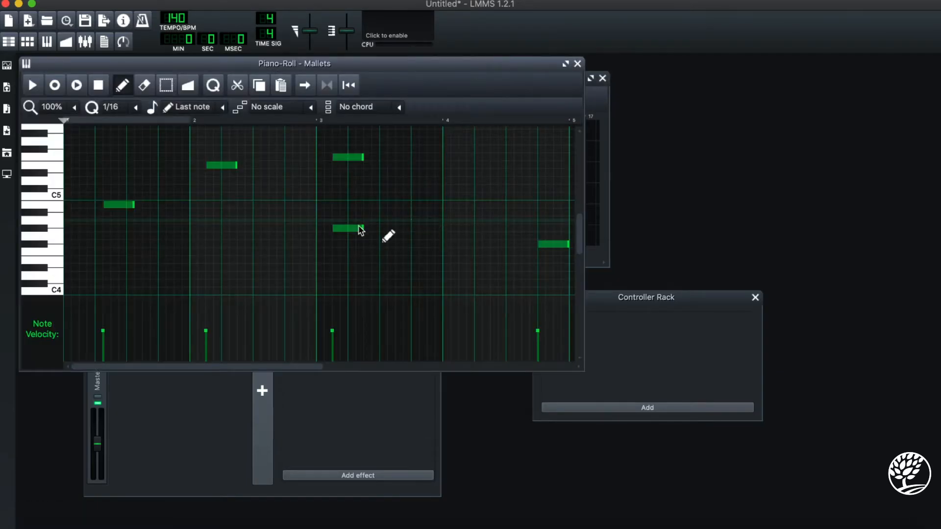
right_click(223, 165)
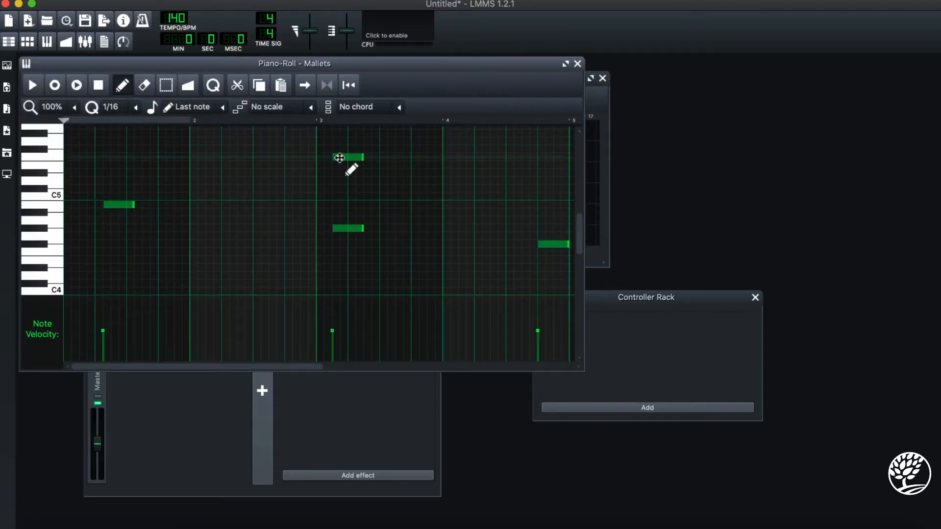
right_click(350, 155)
right_click(353, 228)
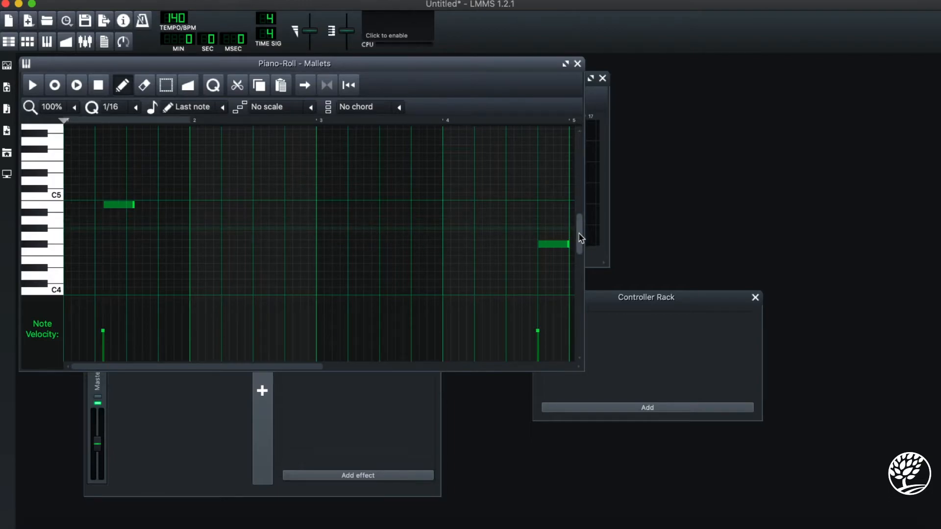
right_click(564, 244)
scroll(402, 238, up, 2)
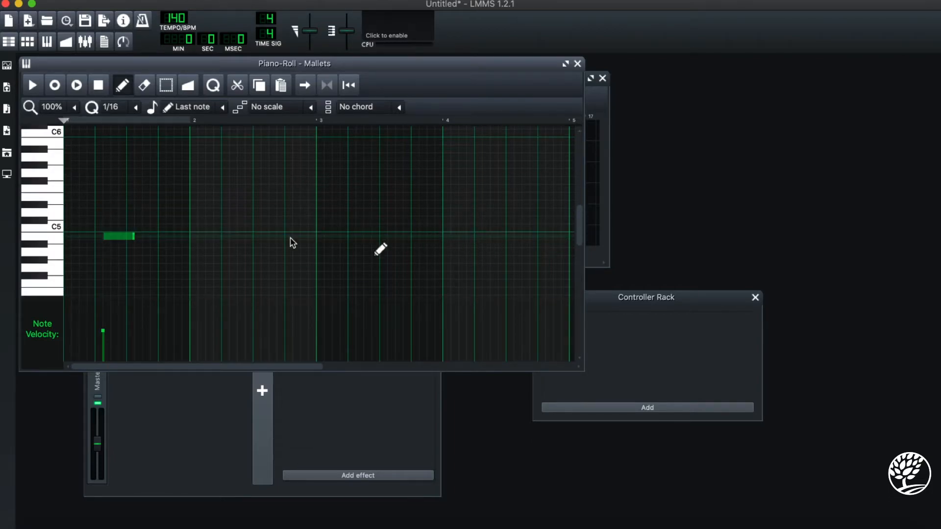
- Stretch the remaining Mallets note to about two bars long and play it back, pausing before the note ends
drag(133, 236, 348, 233)
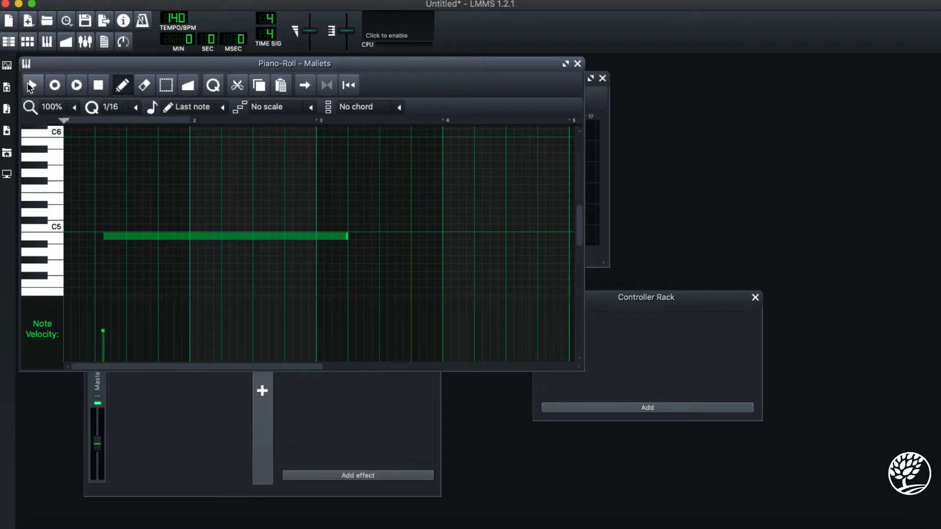
click(32, 85)
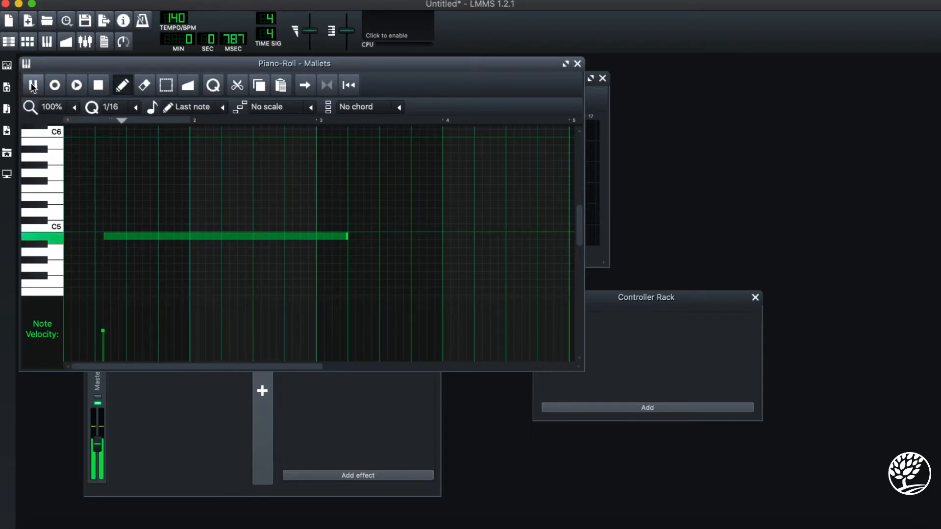
click(33, 86)
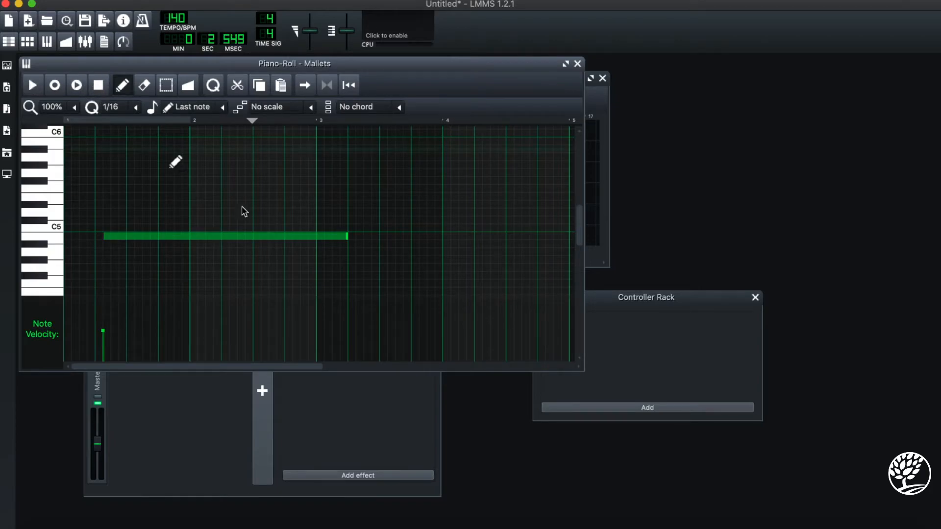
- Delete the long note from the Mallets pattern, and clear all notes from the TripleOscillator pattern
right_click(338, 236)
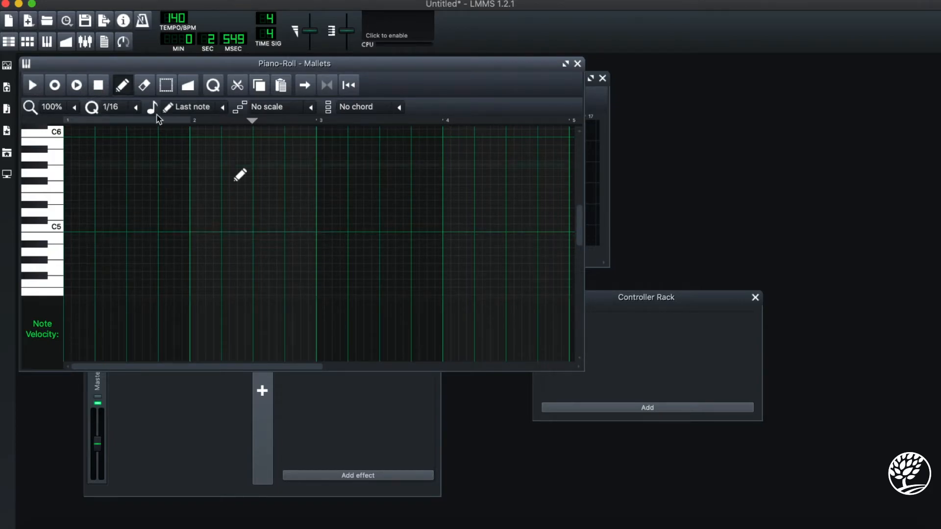
click(579, 64)
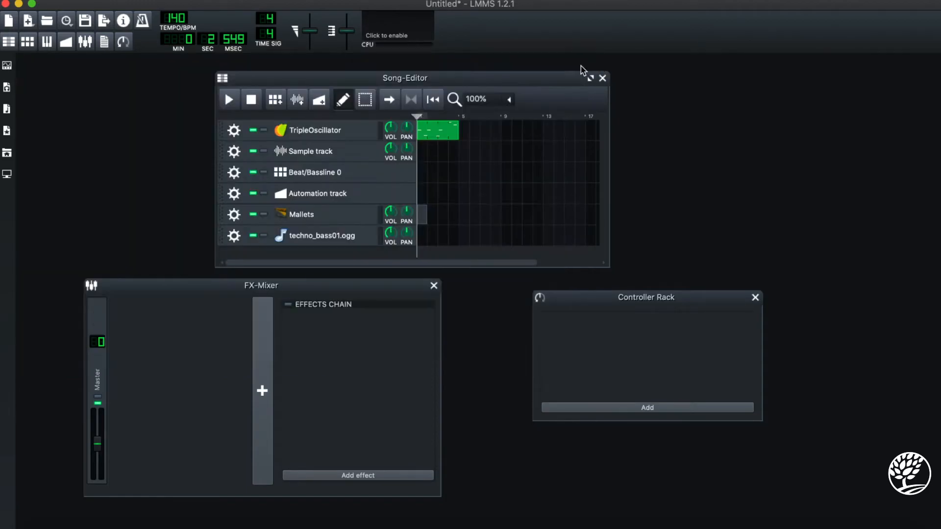
double_click(434, 136)
right_click(87, 205)
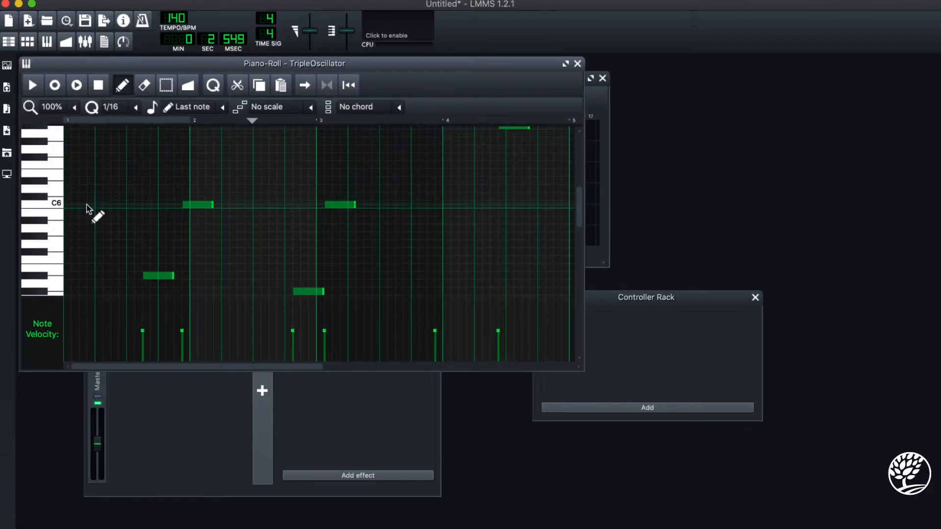
right_click(169, 277)
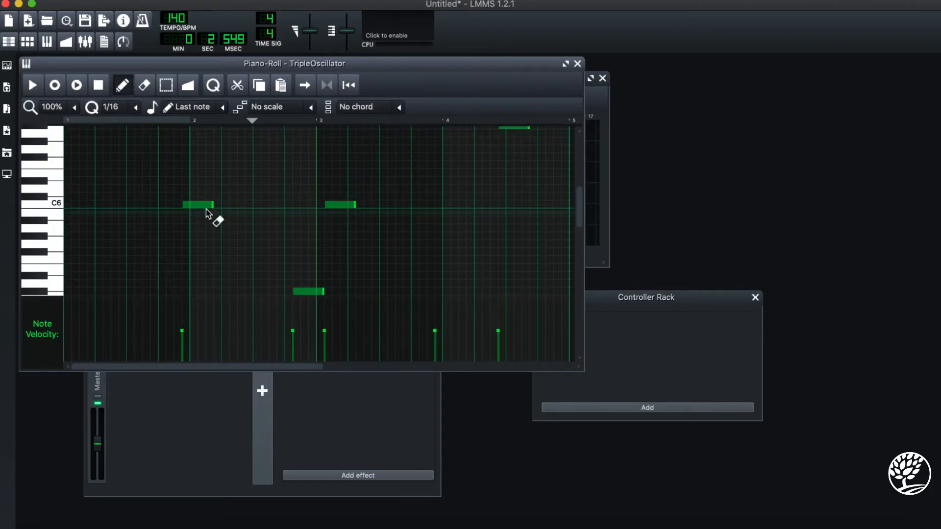
right_click(210, 204)
right_click(304, 291)
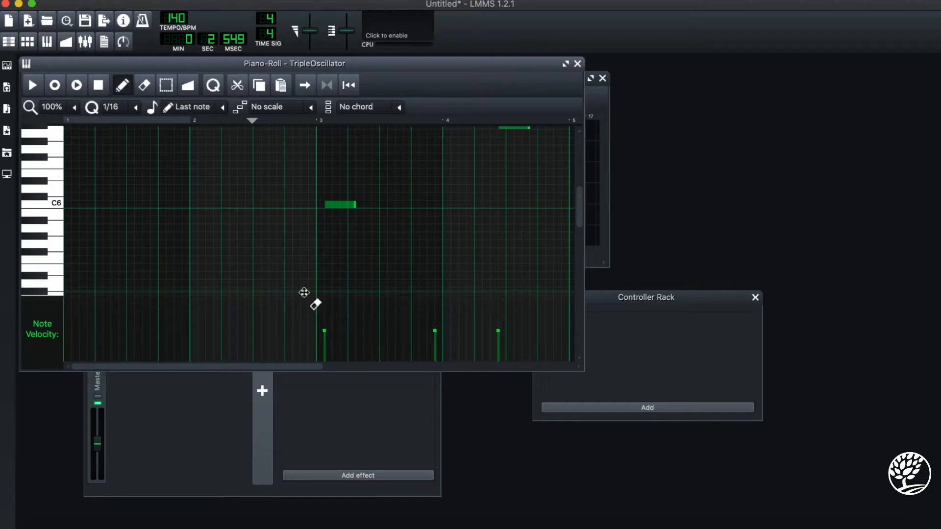
right_click(349, 205)
scroll(525, 233, up, 3)
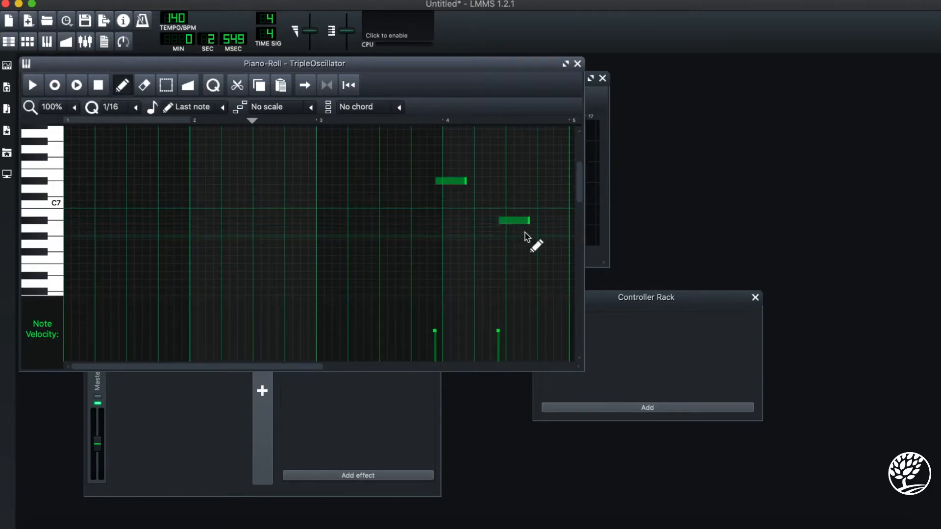
right_click(517, 221)
right_click(449, 181)
- Audition a few lower TripleOscillator notes between A2 and E4 on the Piano-Roll keyboard
scroll(277, 230, down, 12)
click(56, 230)
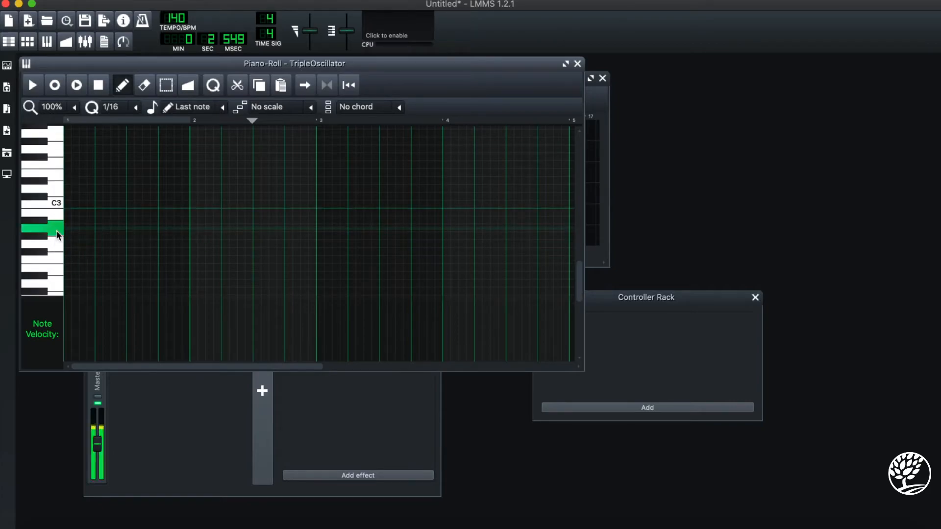
scroll(56, 230, up, 2)
click(47, 186)
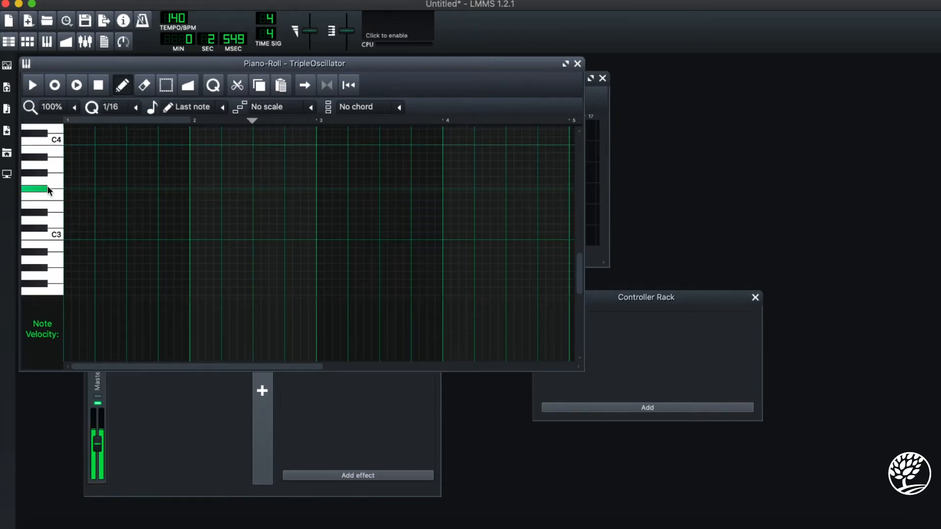
scroll(49, 185, up, 4)
click(55, 173)
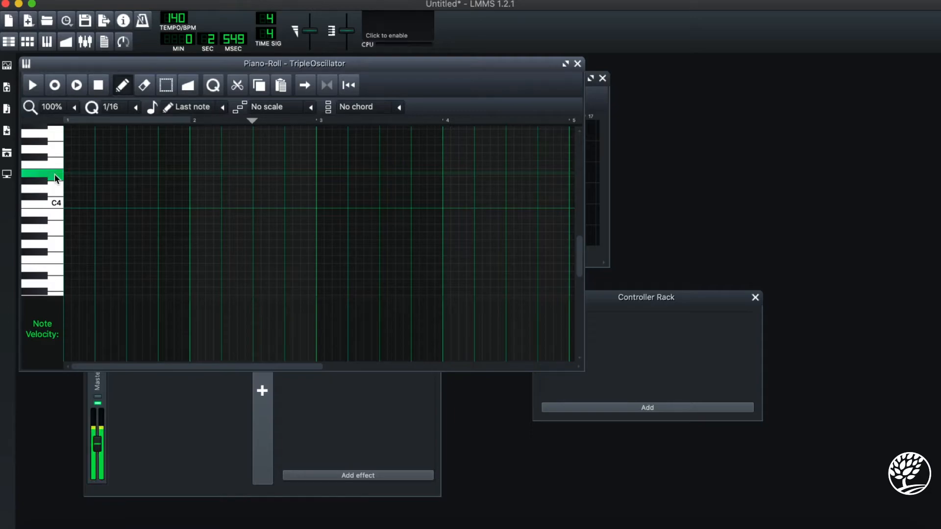
click(73, 173)
click(33, 87)
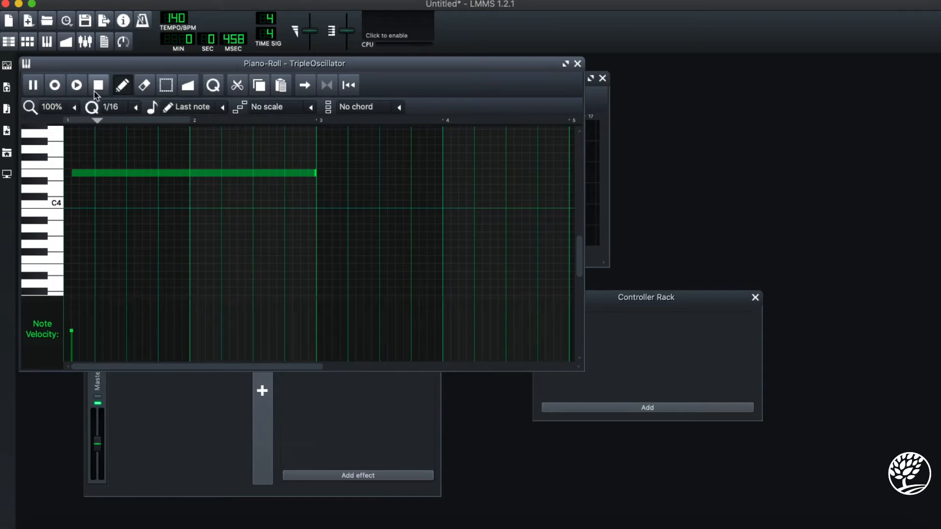
click(96, 89)
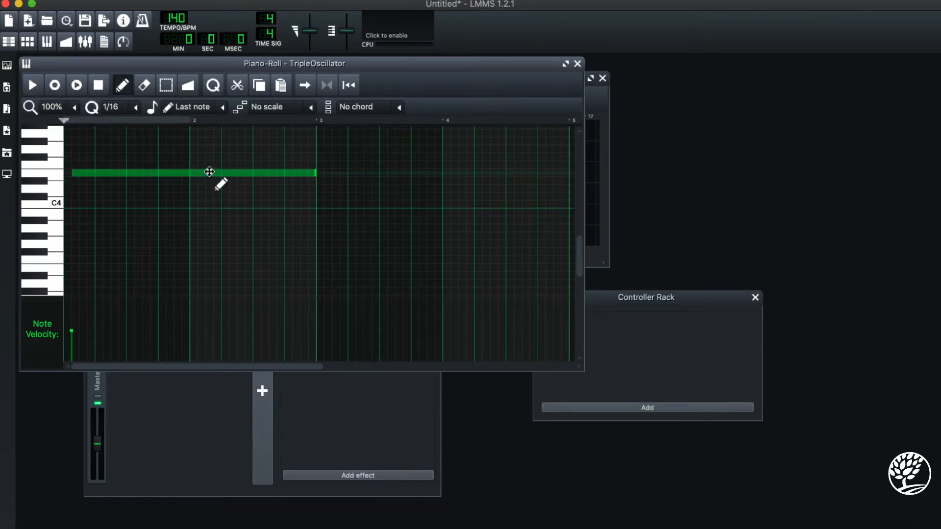
right_click(209, 172)
- Draw a note about two bars long on D#4, starting near beat 2 of bar 1 in the TripleOscillator pattern, and play it back
click(53, 175)
click(110, 182)
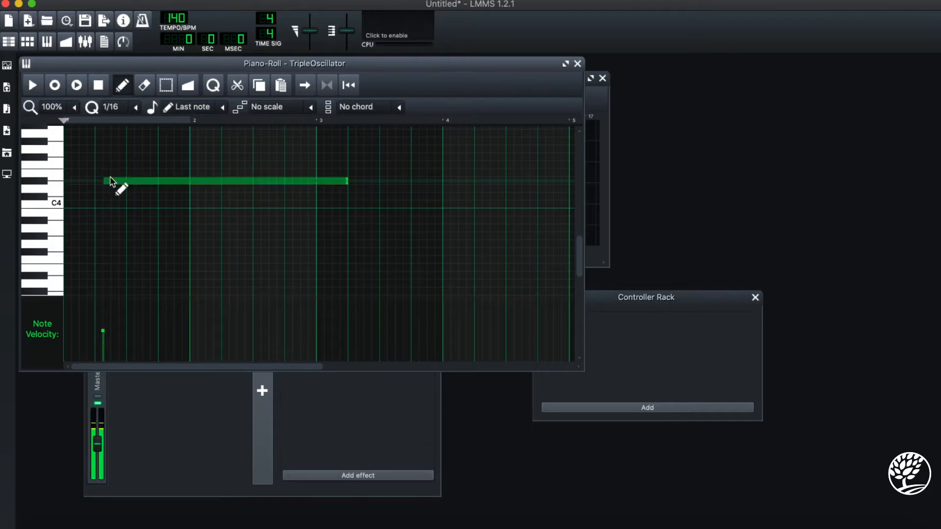
click(32, 88)
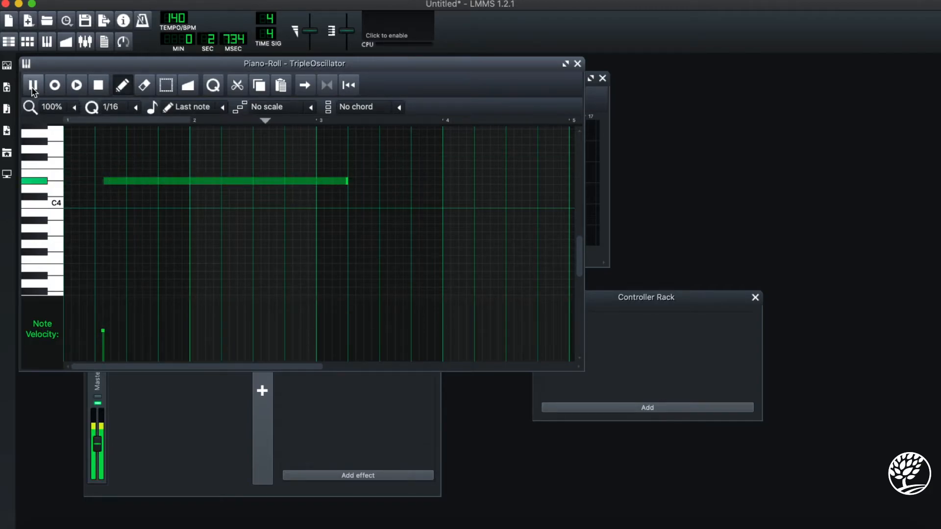
click(101, 90)
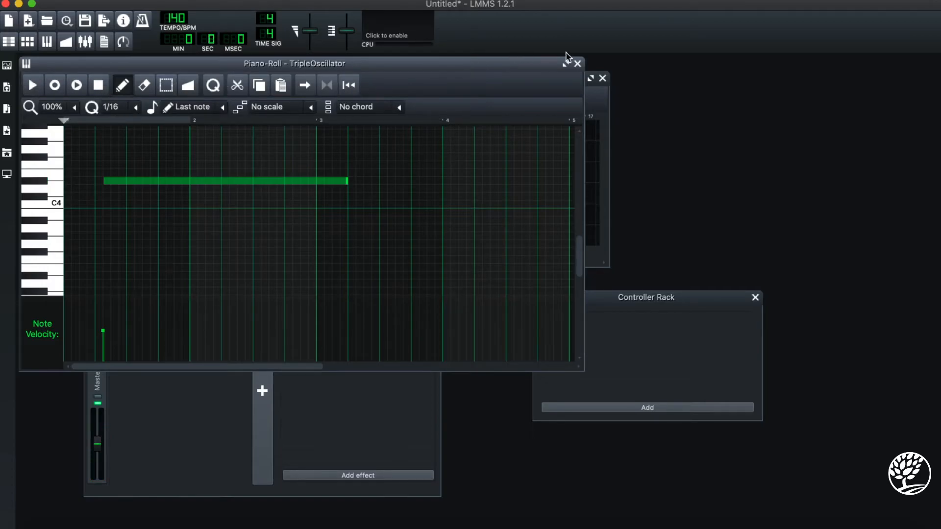
click(578, 63)
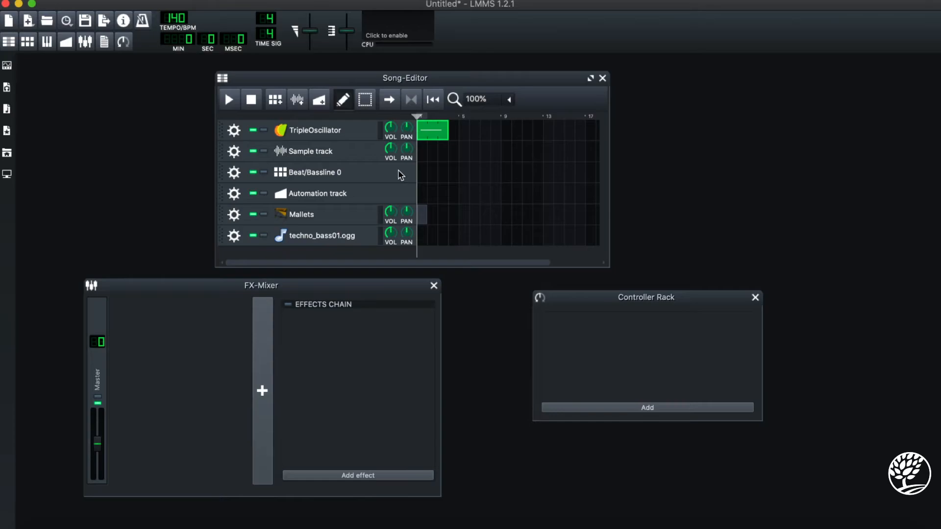
- Open the Kicker instrument in Beat/Bassline 0, turn its volume up, and audition several notes up to around C6
click(330, 177)
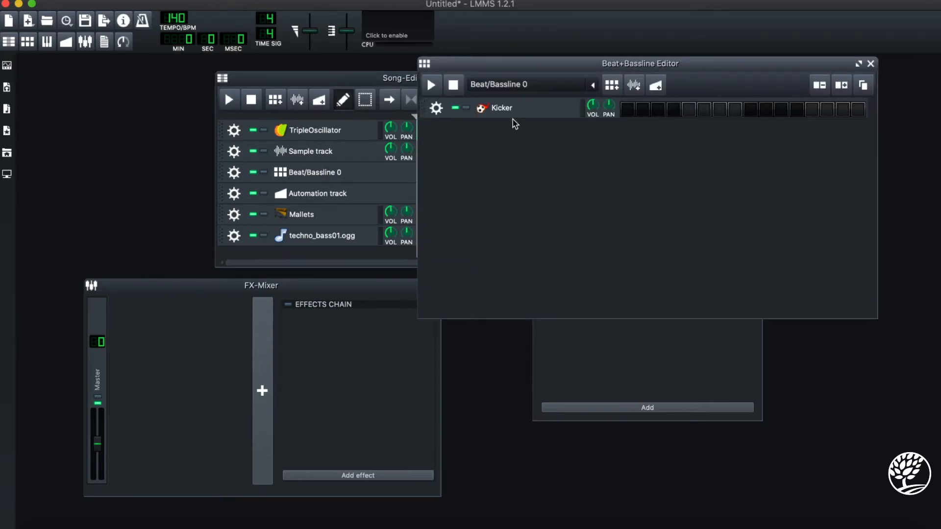
click(501, 108)
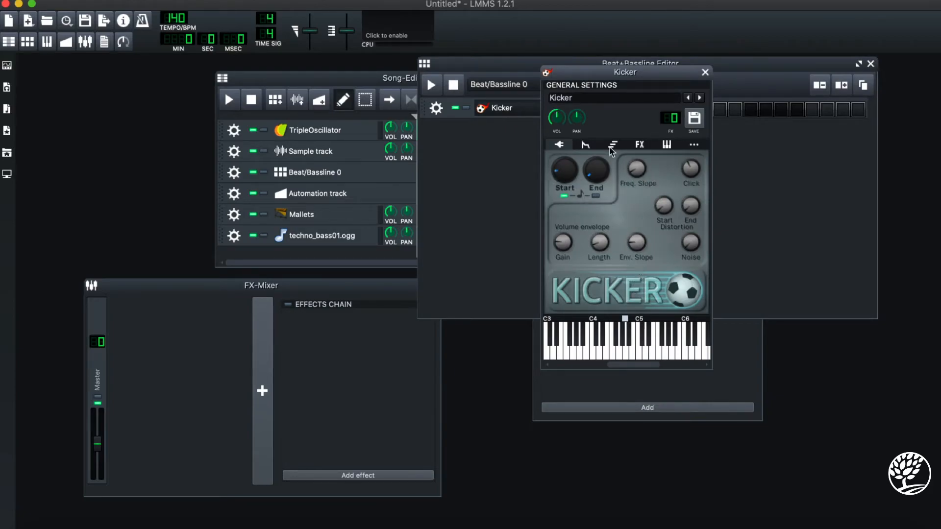
drag(564, 121, 575, 301)
click(611, 351)
click(639, 351)
click(666, 351)
click(677, 355)
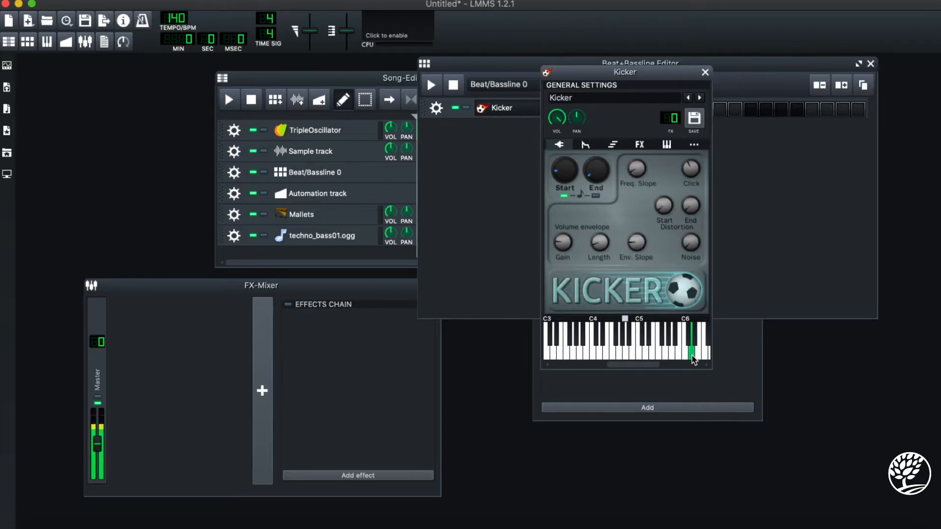
click(705, 72)
- Activate the first five steps of the Kicker's beat in Beat/Bassline 0 and close the beat editor
click(627, 110)
click(643, 109)
click(658, 109)
click(673, 109)
click(688, 109)
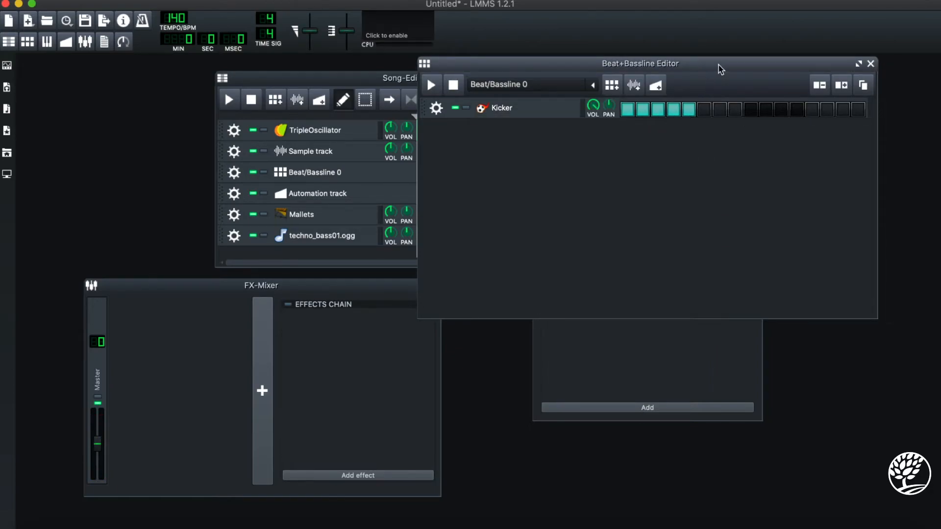
click(871, 64)
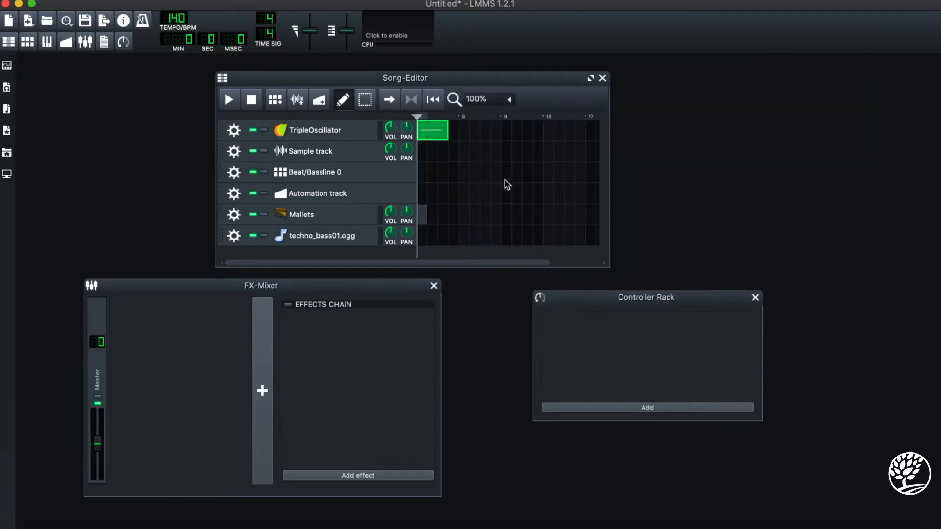
- Place a Beat/Bassline 0 block at the song start, extend it to three bars, and play the song with the TripleOscillator pattern
click(422, 172)
drag(425, 175, 452, 177)
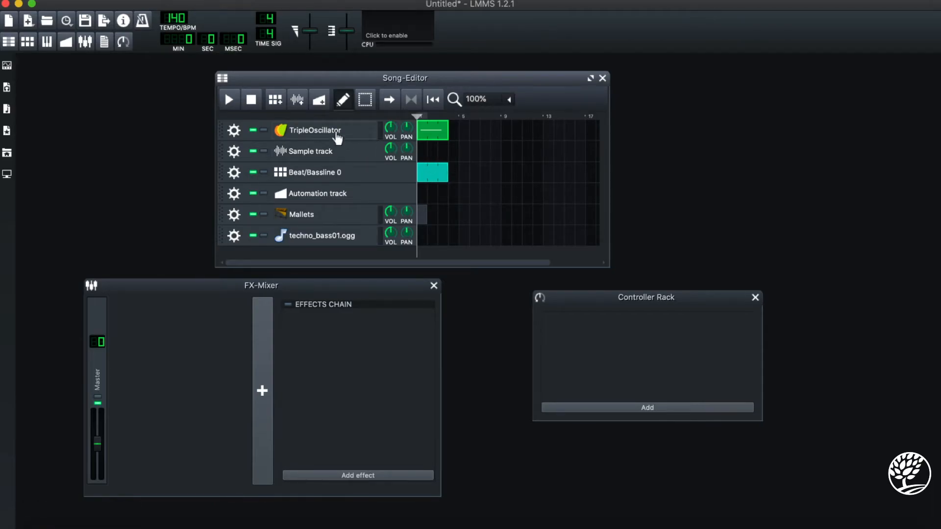
click(229, 100)
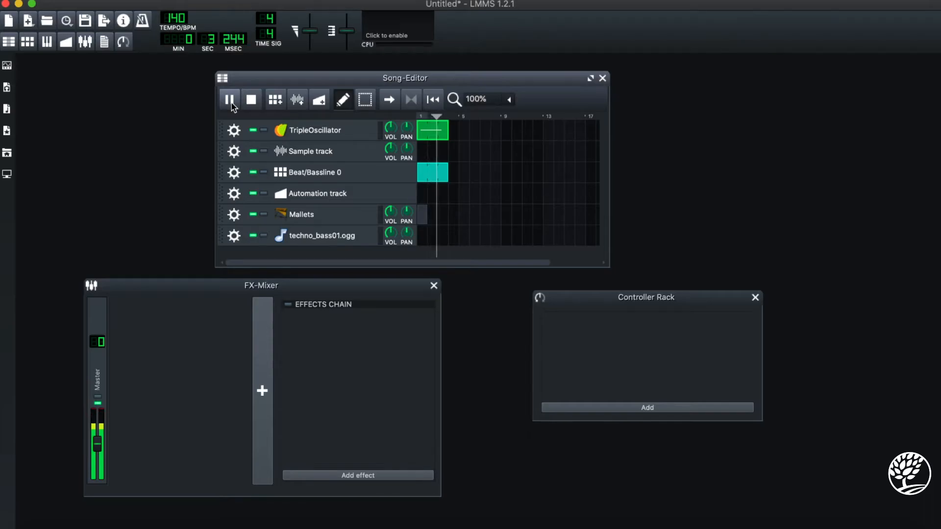
click(253, 102)
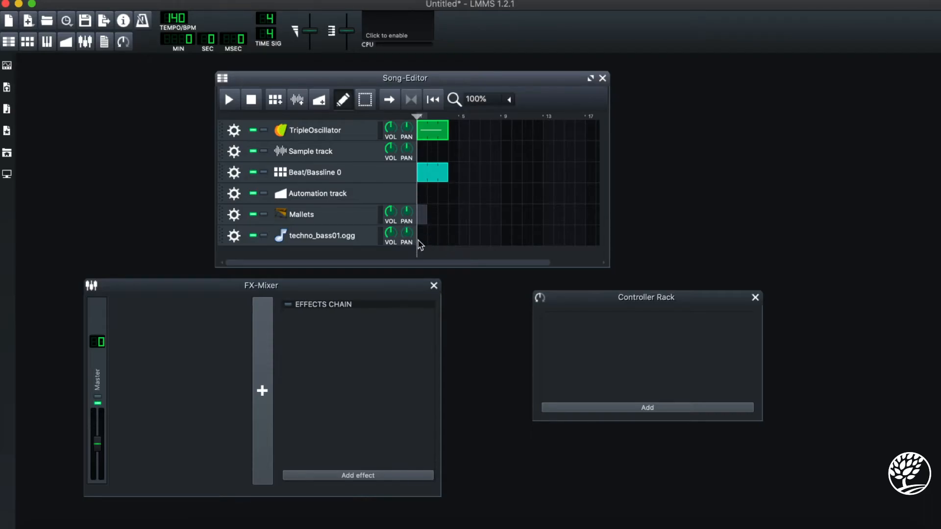
- Trim the techno_bass01.ogg sample to its second hit, about 212 ms long, auditioning it around C5 before and after
click(341, 237)
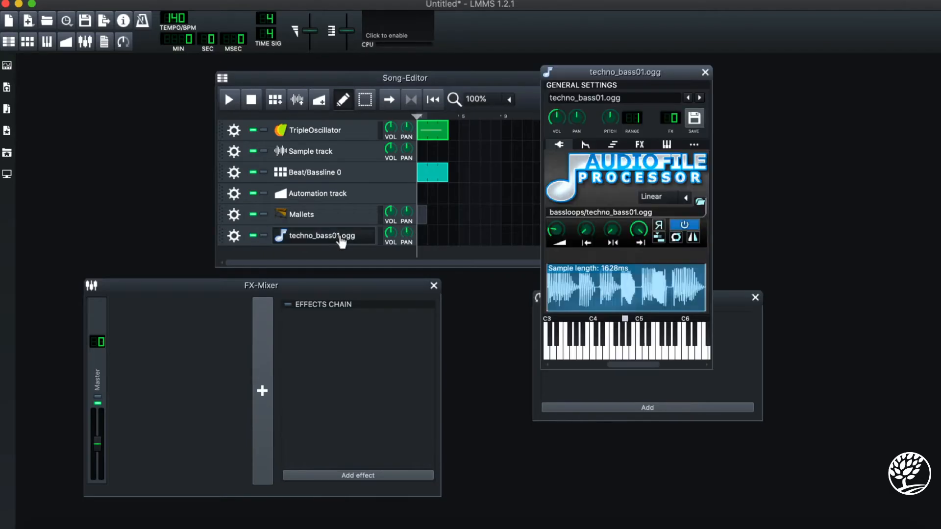
click(640, 355)
mouse_move(546, 293)
mouse_down()
mouse_move(576, 299)
mouse_move(577, 290)
mouse_up()
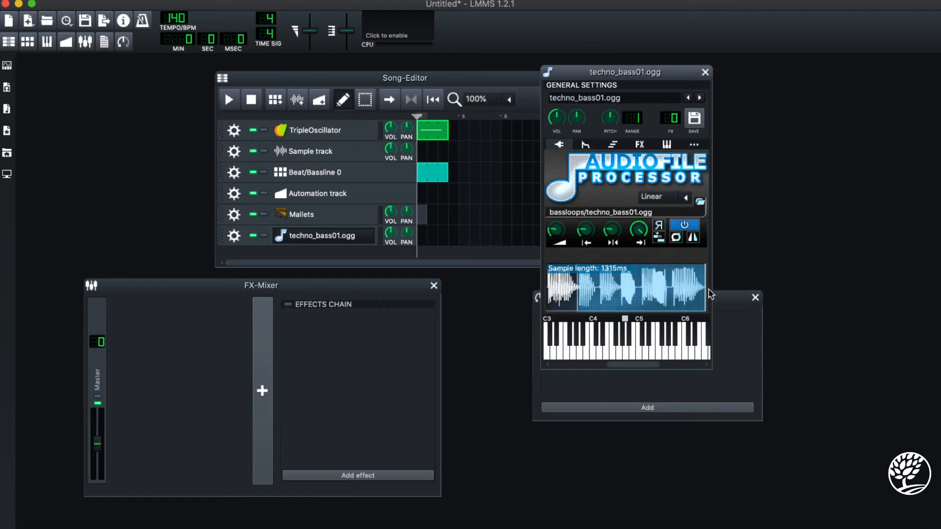
drag(703, 289, 595, 301)
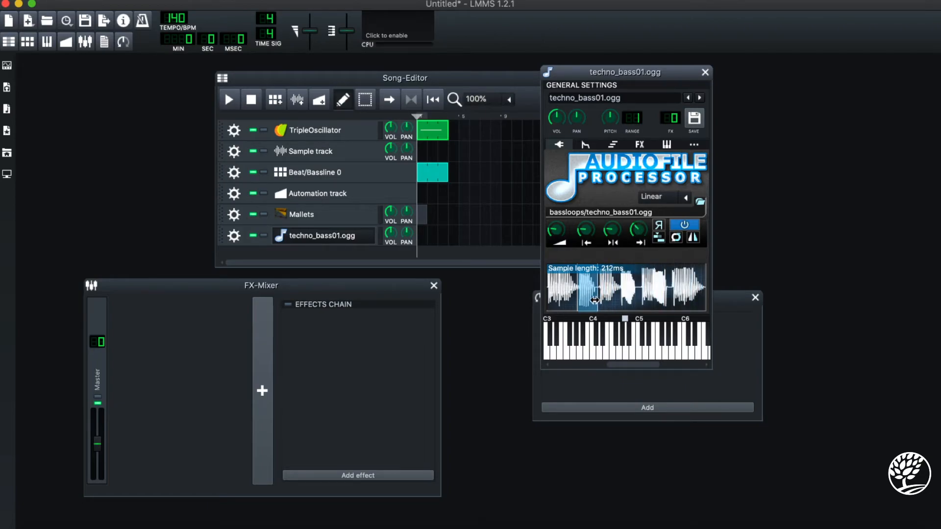
click(636, 329)
click(636, 355)
click(705, 73)
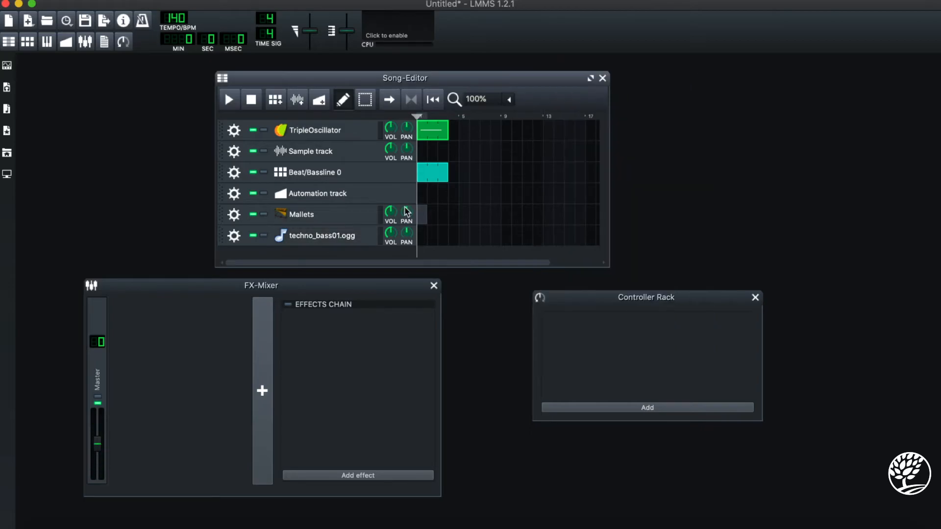
- Add a C5 note about three bars long at the start of the techno_bass01.ogg pattern in the Piano-Roll, and close the editor
double_click(427, 237)
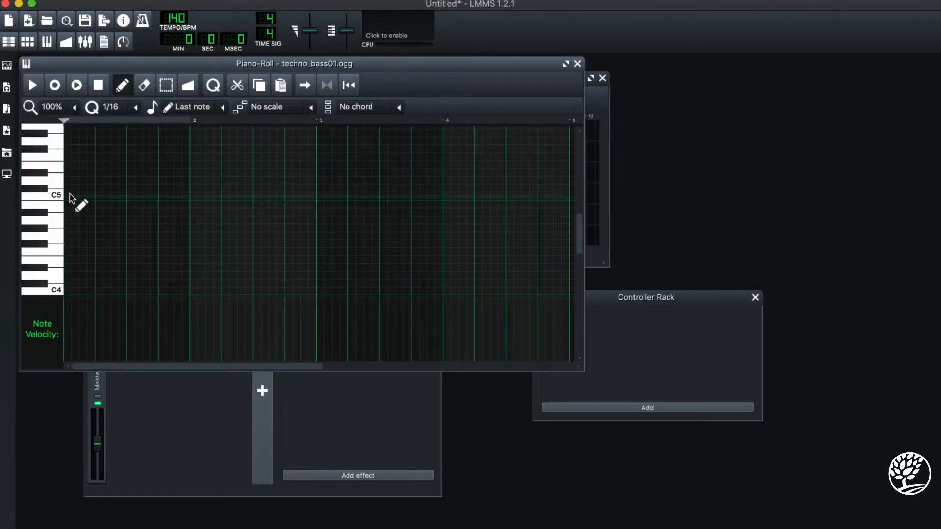
click(71, 196)
click(46, 192)
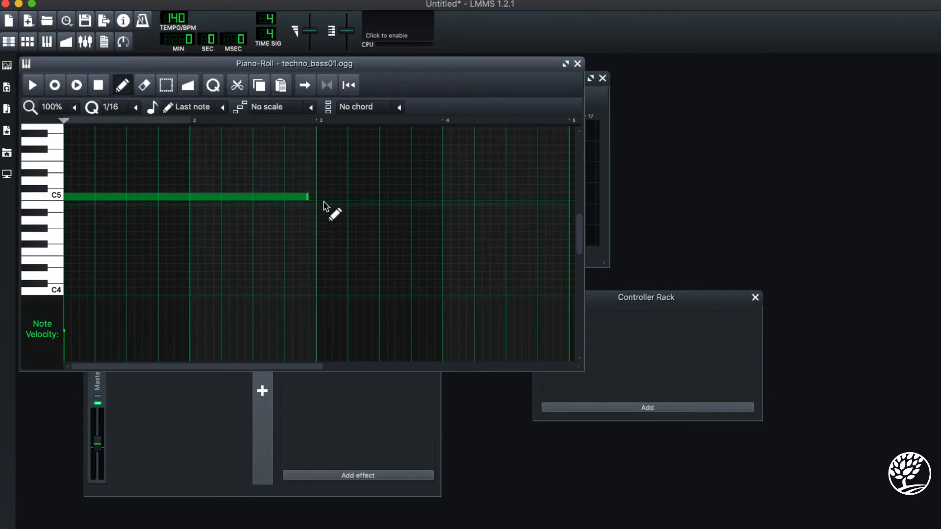
drag(307, 197, 126, 199)
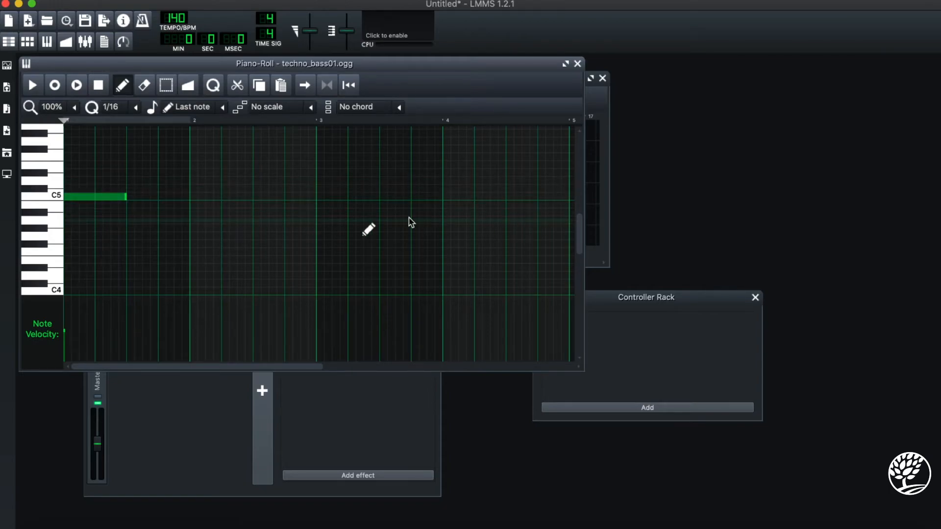
click(126, 200)
drag(126, 199, 434, 199)
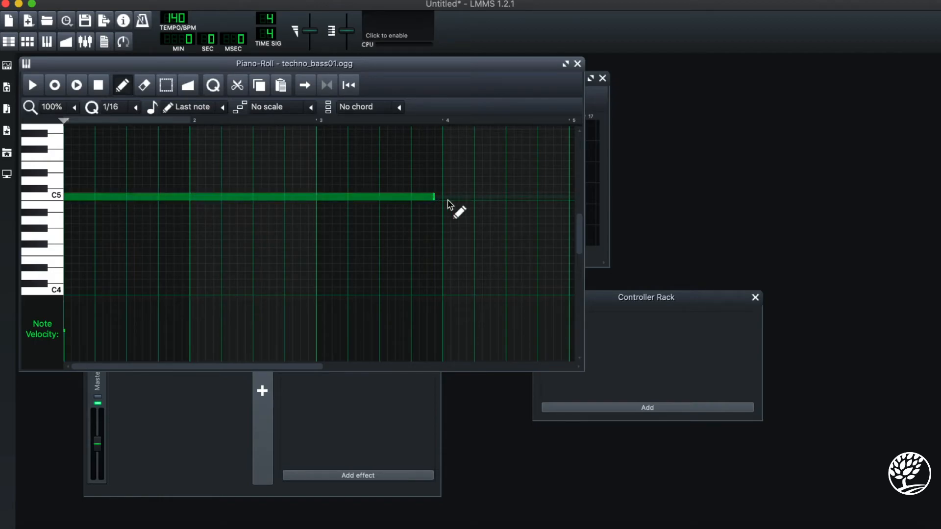
scroll(449, 204, down, 1)
click(577, 63)
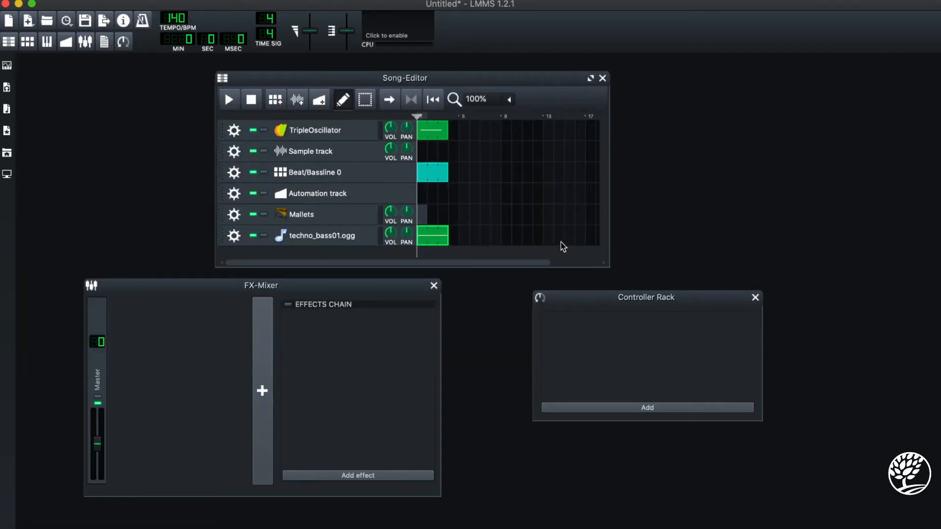
- Restore the techno_bass01.ogg sample to its full length in the AudioFileProcessor and close the instrument
click(318, 234)
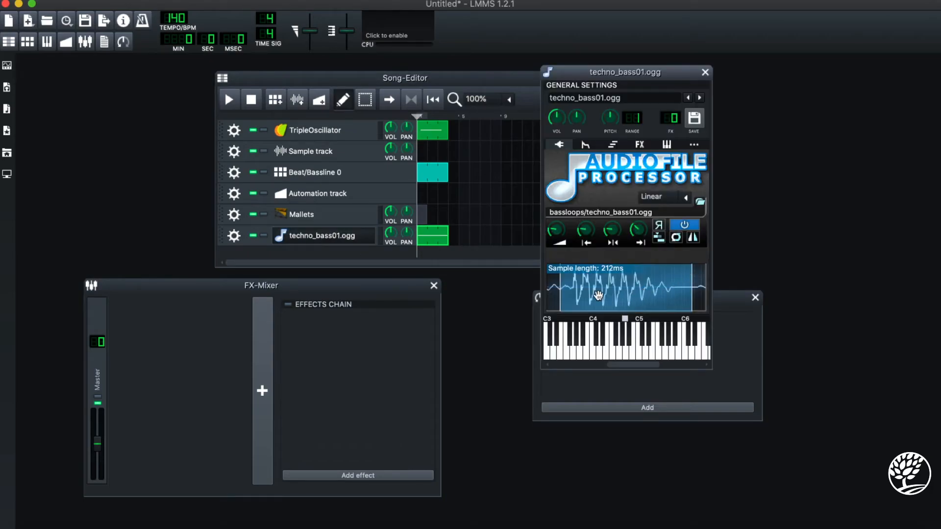
scroll(601, 292, down, 5)
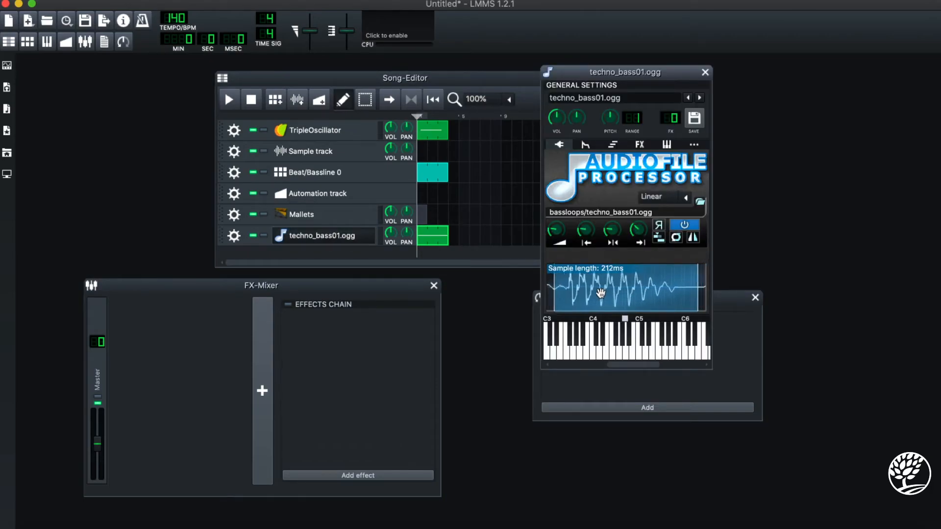
scroll(600, 292, down, 5)
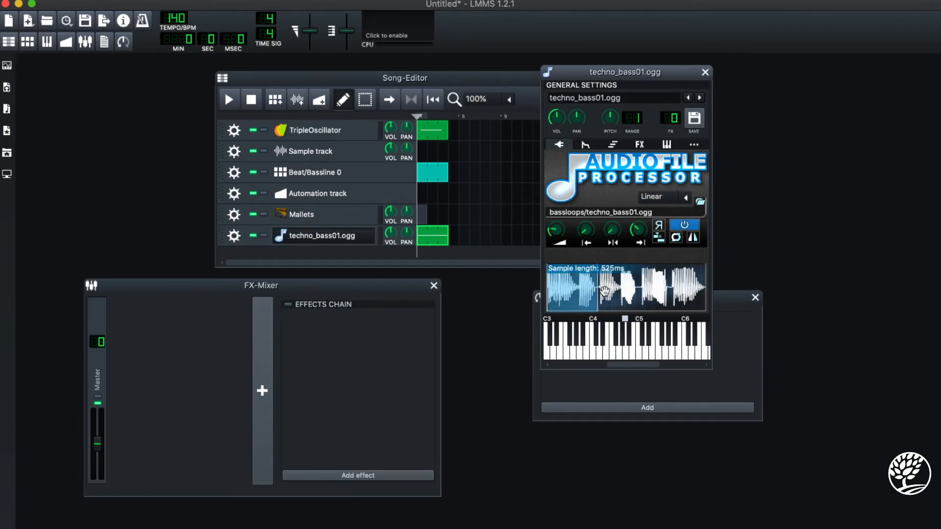
drag(598, 290, 706, 291)
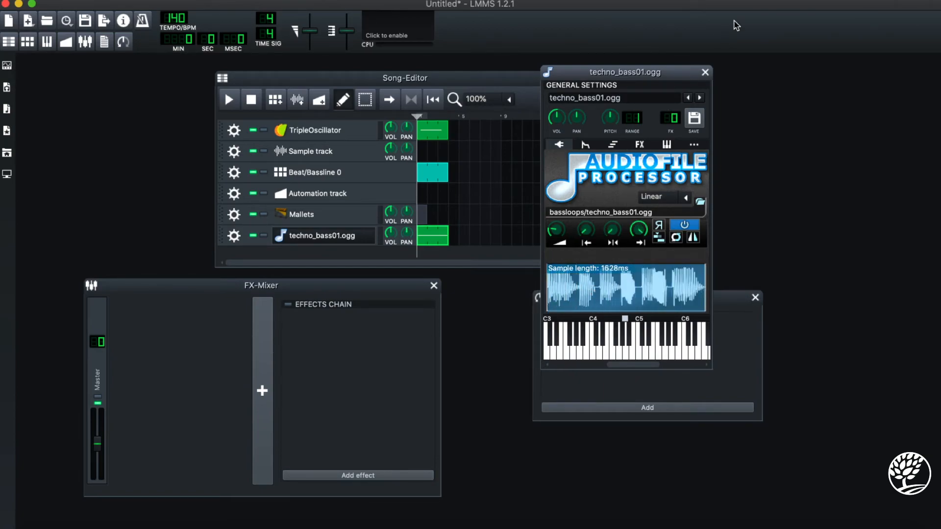
click(705, 72)
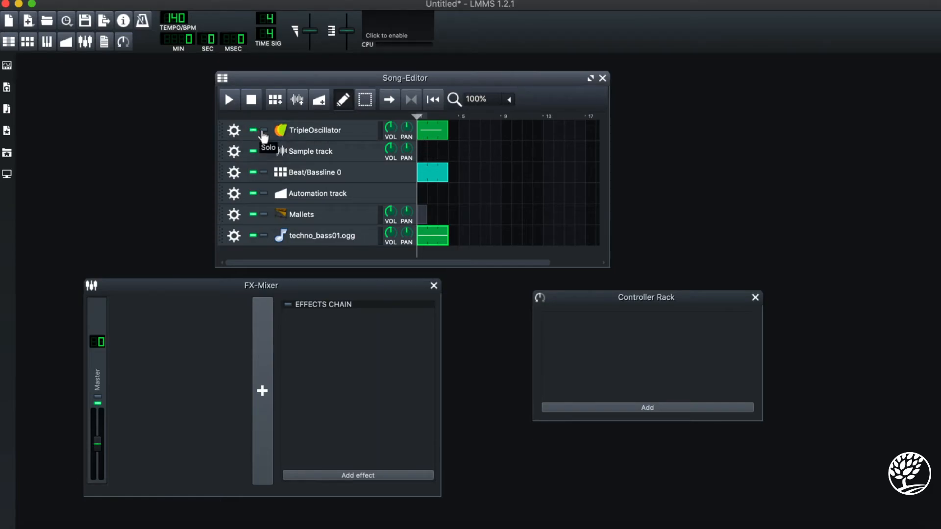
- Solo the techno_bass01.ogg track and play the song briefly
click(263, 237)
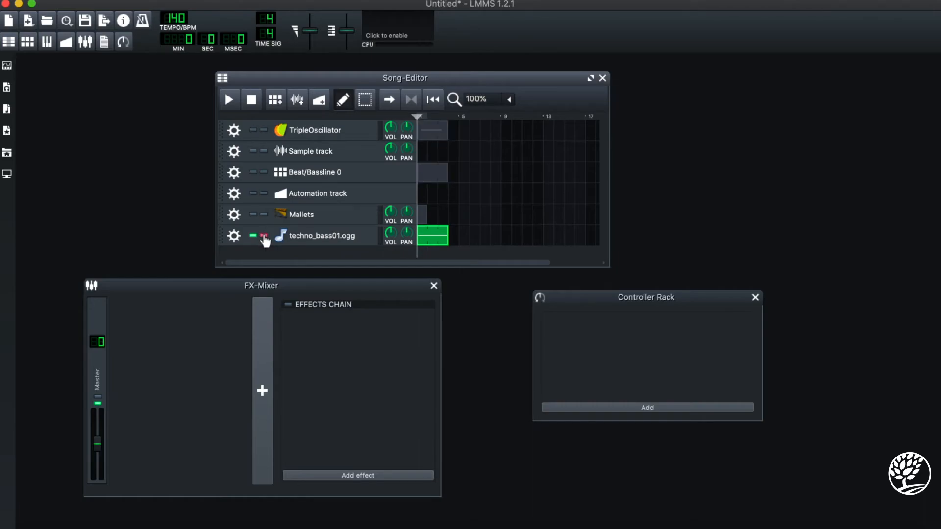
click(229, 100)
click(252, 100)
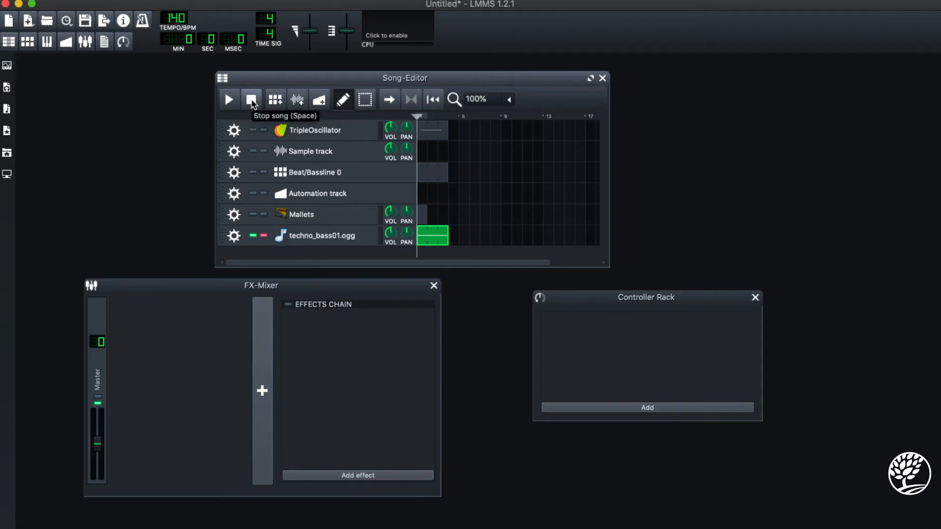
- Trim the techno_bass01.ogg sample to its second hit again, about 212 ms long, and close the instrument
click(339, 236)
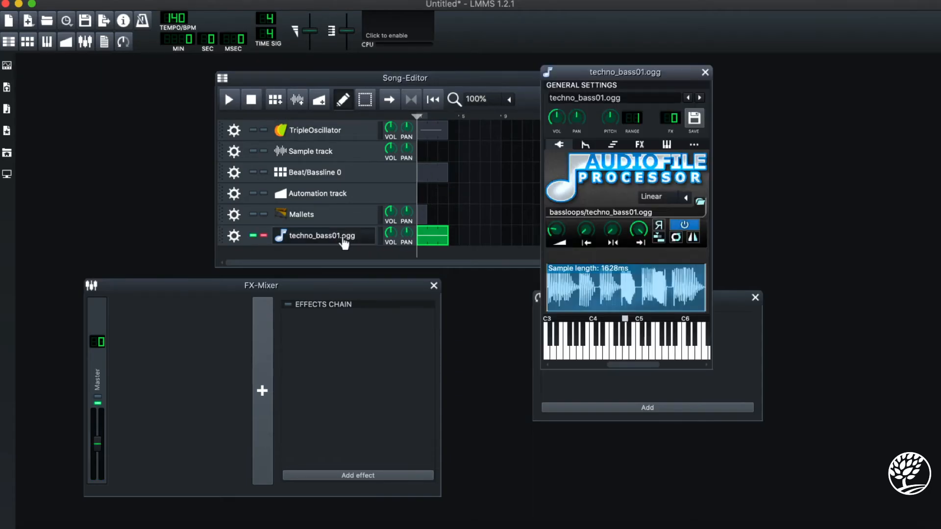
drag(547, 297, 577, 296)
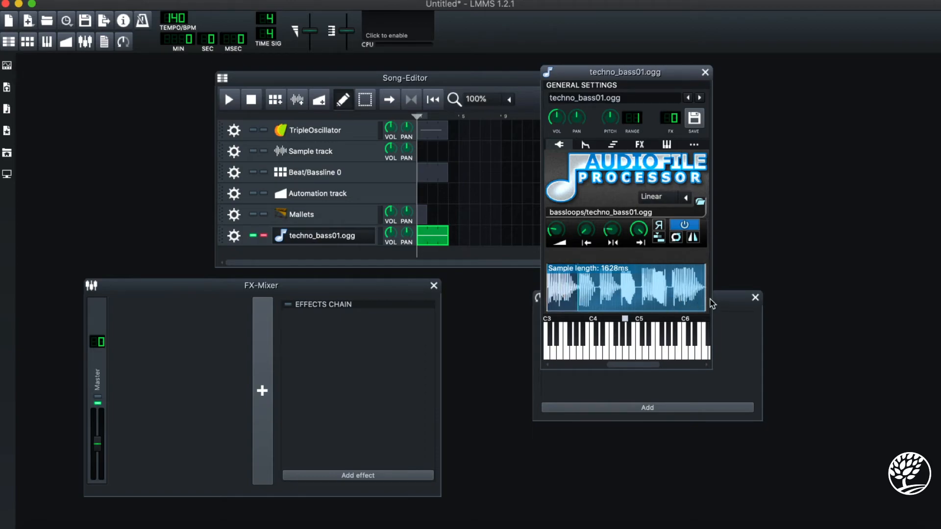
mouse_move(704, 298)
mouse_down()
mouse_move(551, 292)
mouse_move(581, 292)
mouse_up()
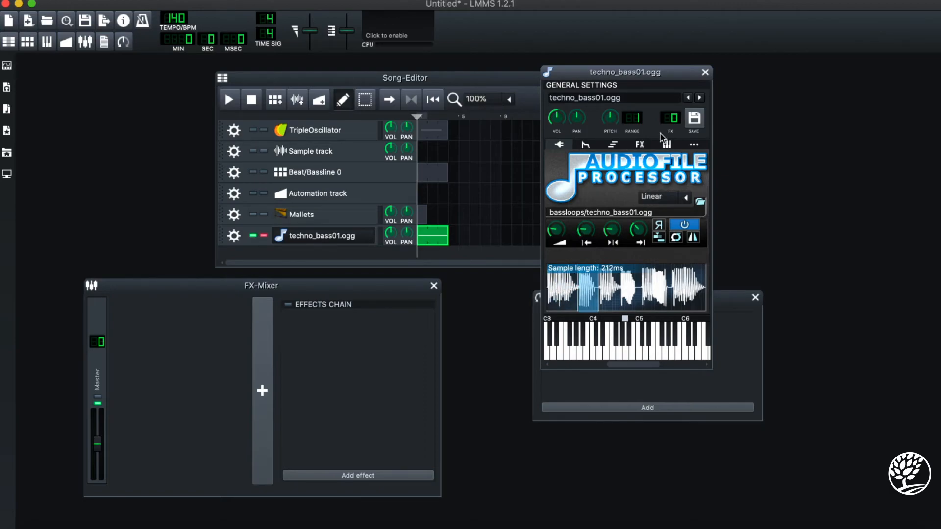
click(706, 72)
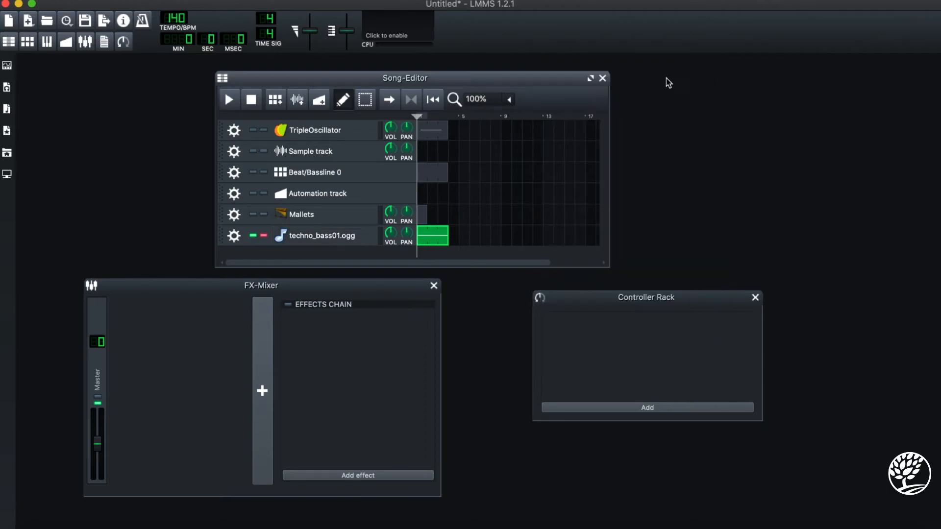
- Play the soloed techno_bass01.ogg track with the trimmed sample, and examine the trimmed section in the instrument's waveform
click(228, 101)
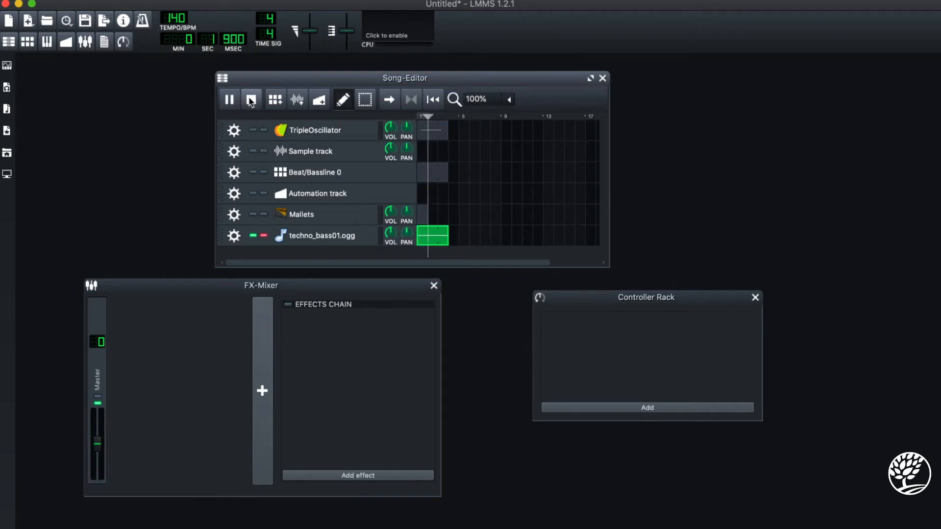
click(250, 100)
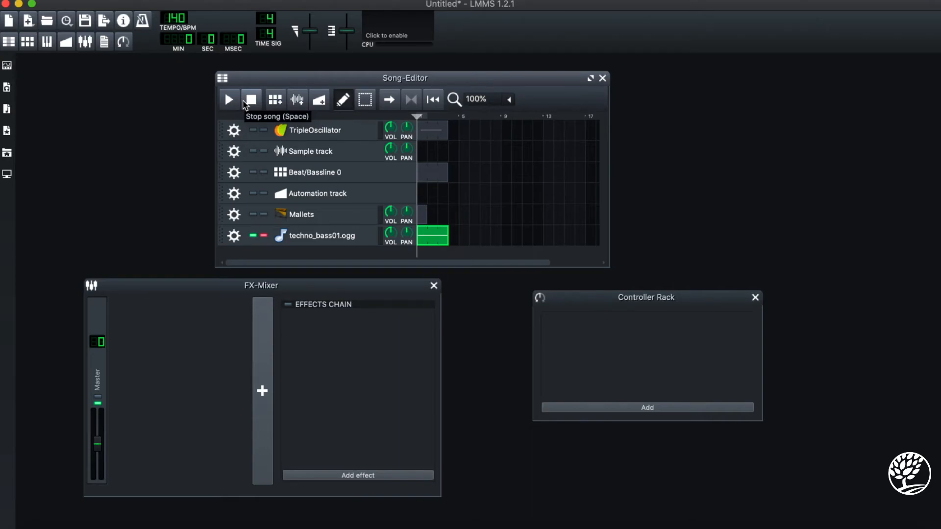
click(359, 238)
scroll(626, 298, up, 5)
scroll(626, 298, up, 5)
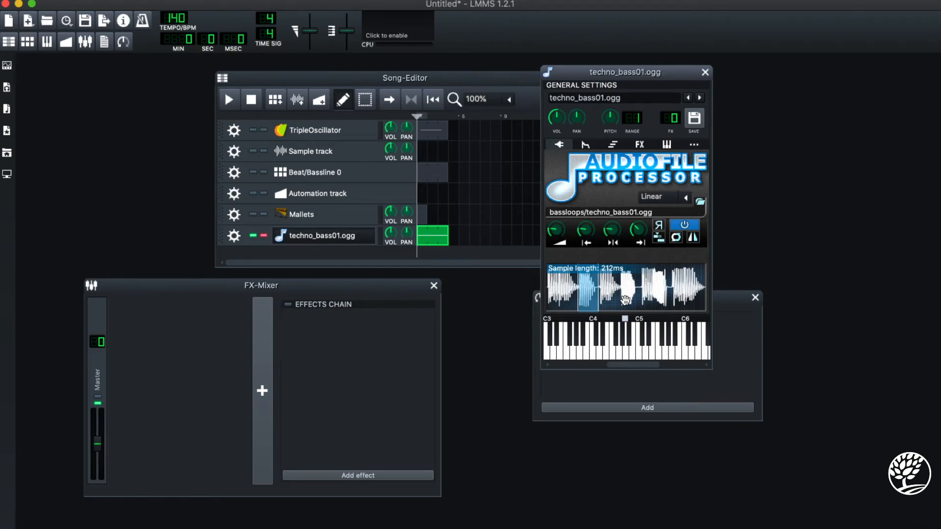
click(706, 73)
- Play the techno_bass01.ogg pattern in the Piano-Roll, delete its long C5 note, and close the editor
click(433, 239)
double_click(433, 239)
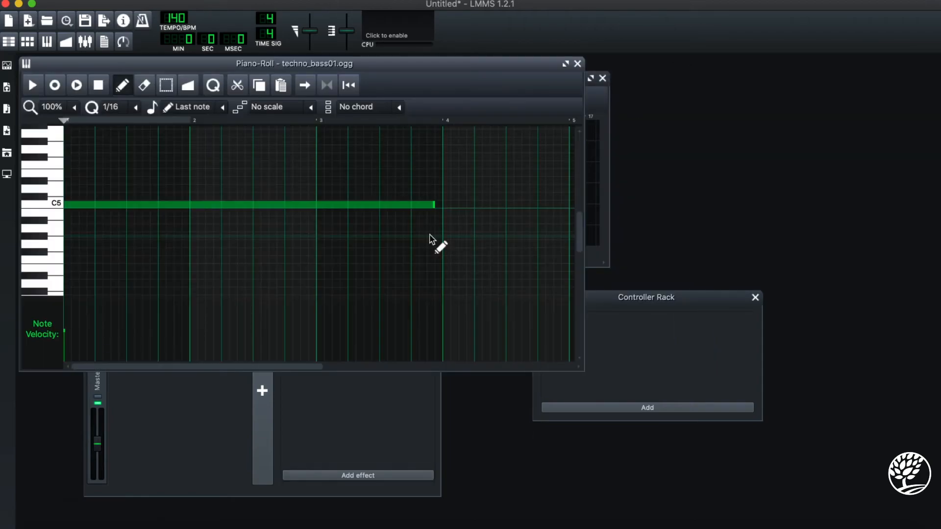
scroll(212, 206, down, 1)
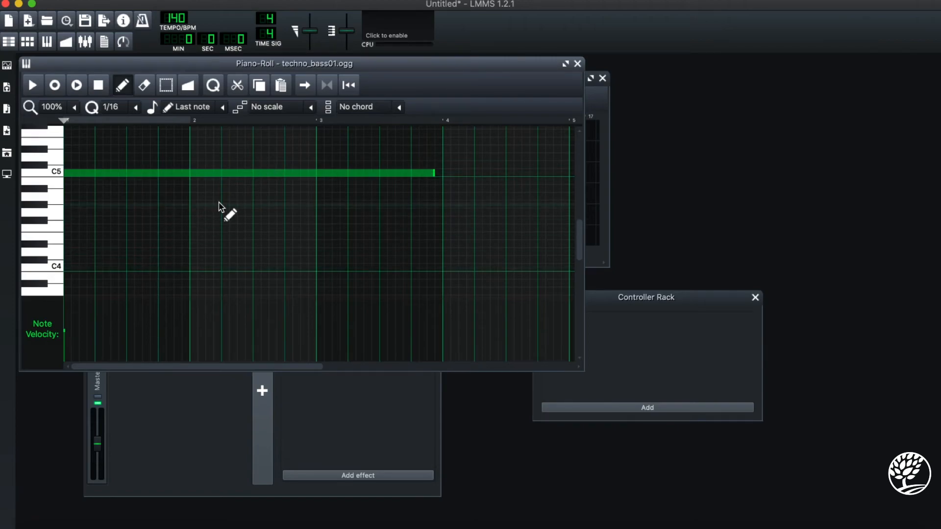
scroll(220, 207, up, 1)
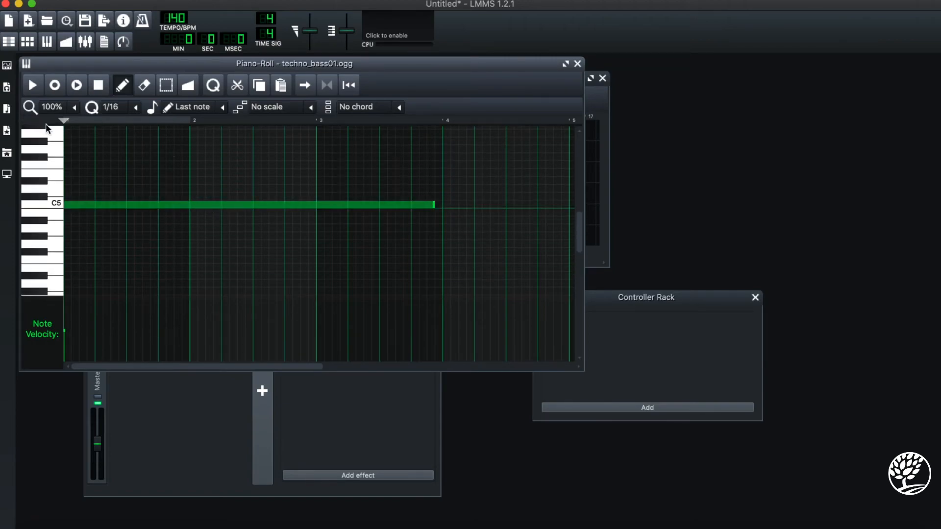
click(32, 85)
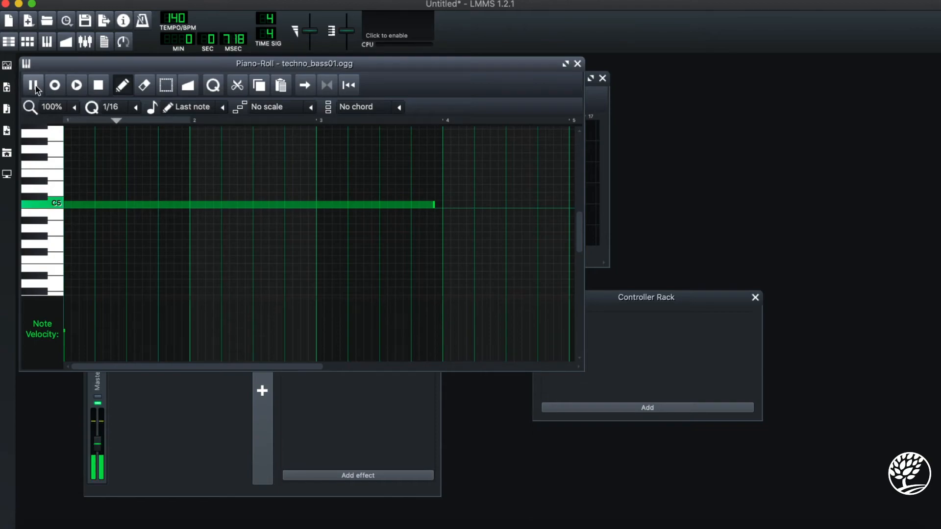
right_click(424, 205)
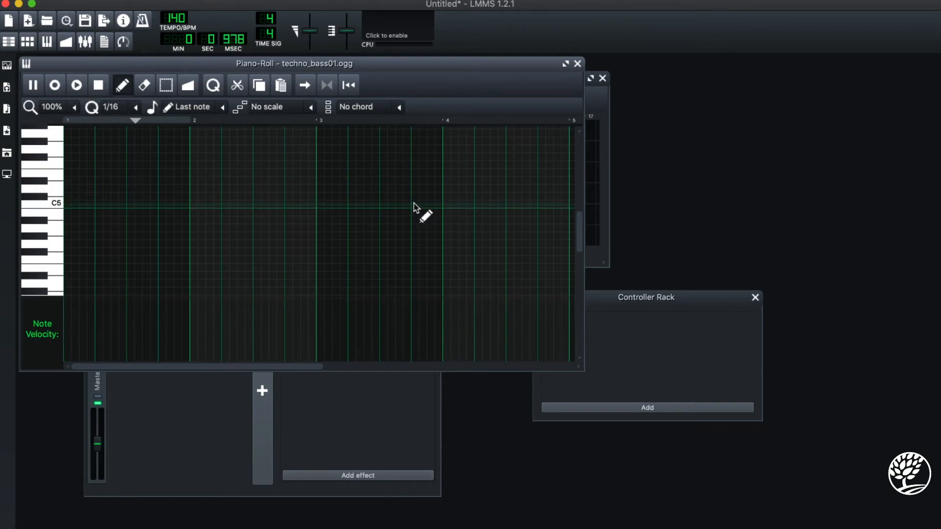
click(578, 63)
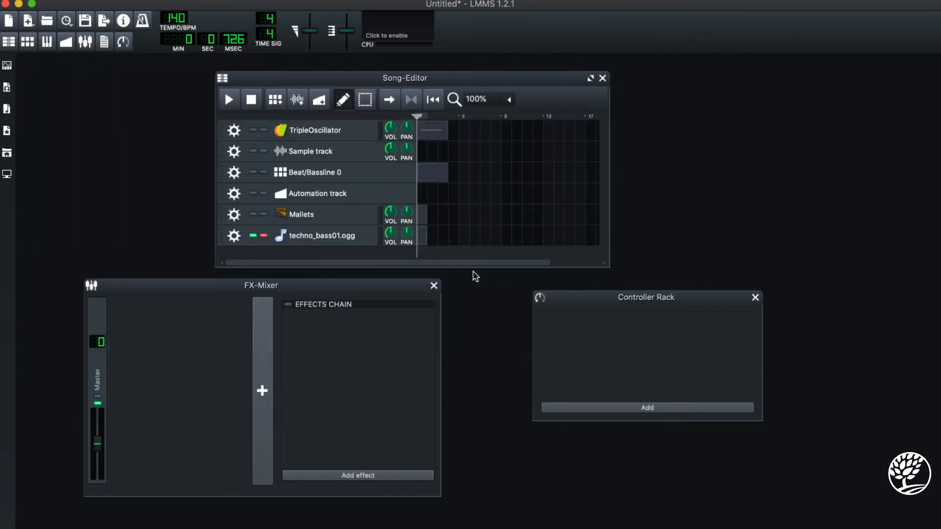
- Extend the techno_bass01.ogg sample's start and end points to cover the whole sample and close the instrument
click(318, 236)
scroll(634, 296, down, 2)
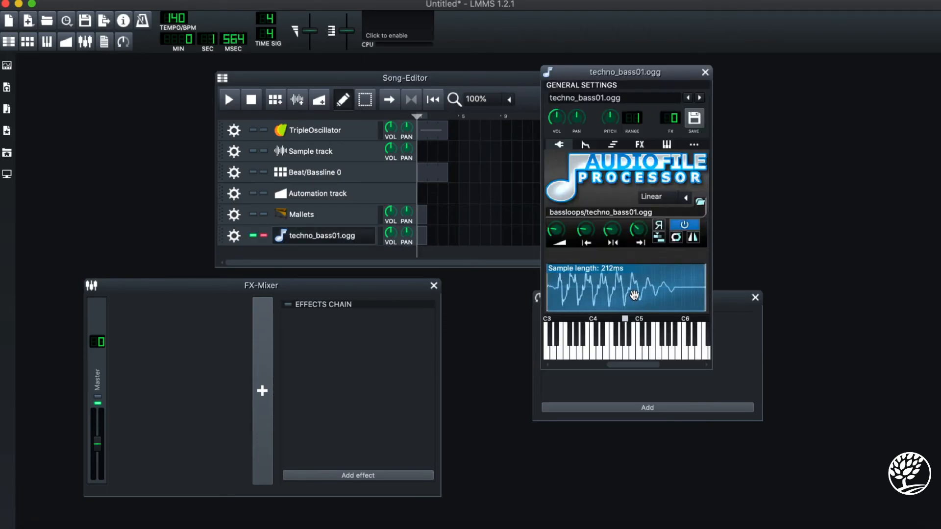
scroll(634, 296, up, 4)
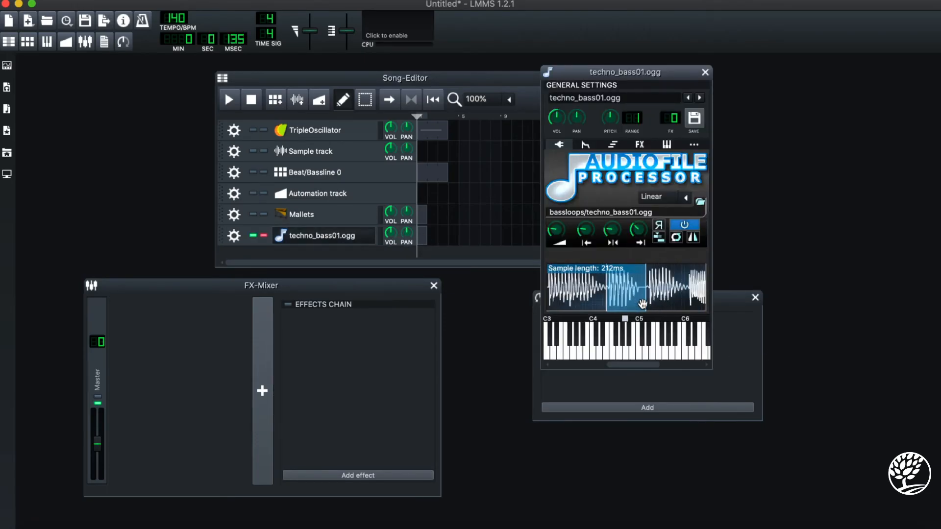
drag(591, 290, 502, 294)
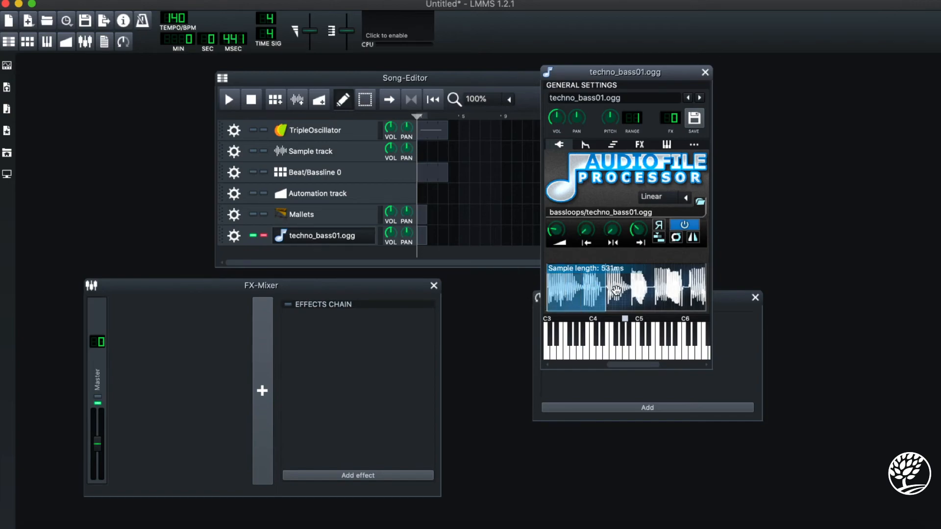
drag(609, 292, 765, 290)
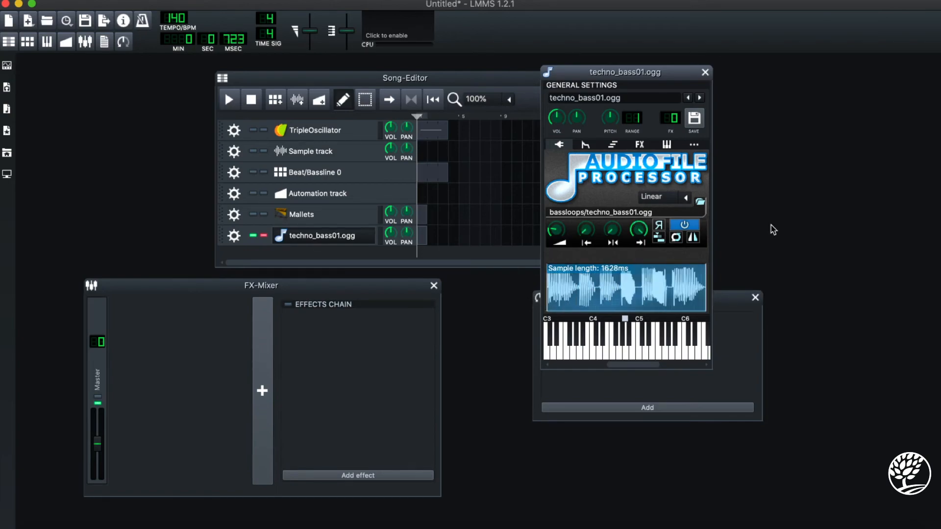
click(705, 72)
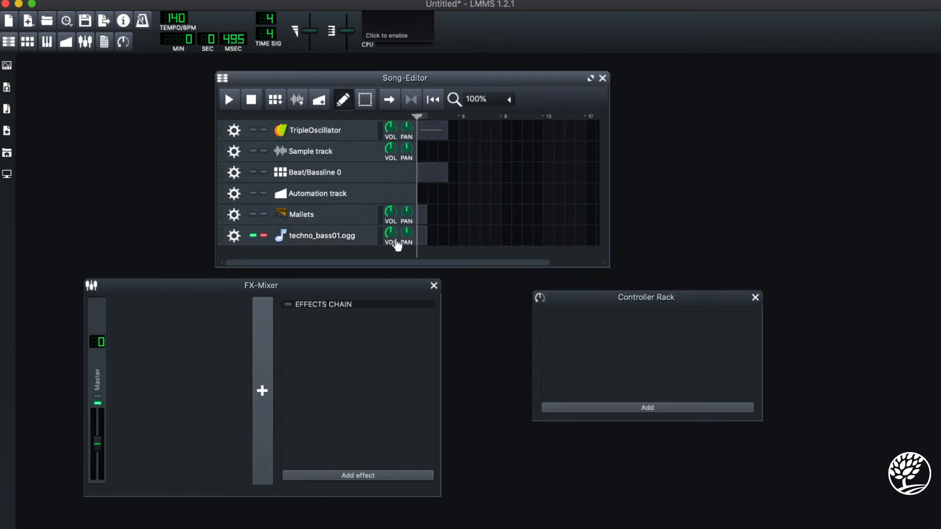
- Open the empty techno_bass01.ogg pattern in the Piano-Roll and audition C5, C1 and several notes up towards C3
double_click(420, 239)
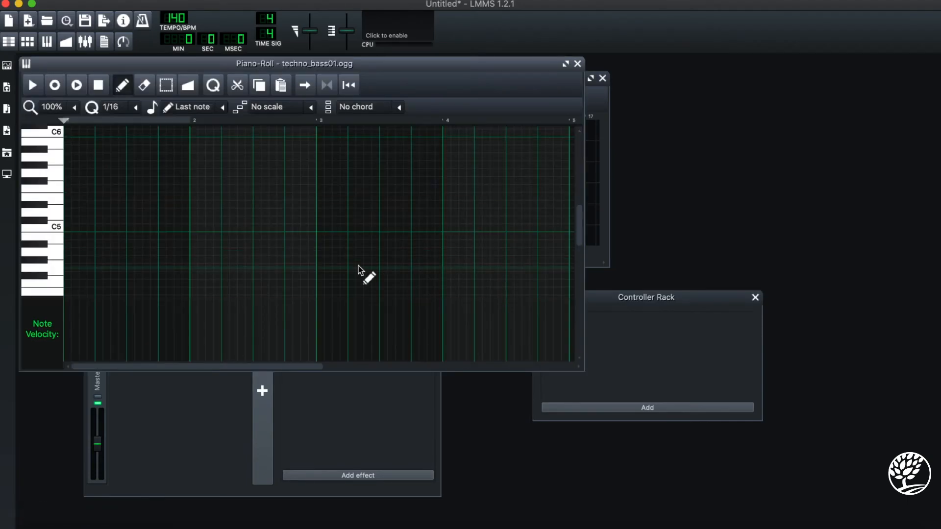
click(47, 226)
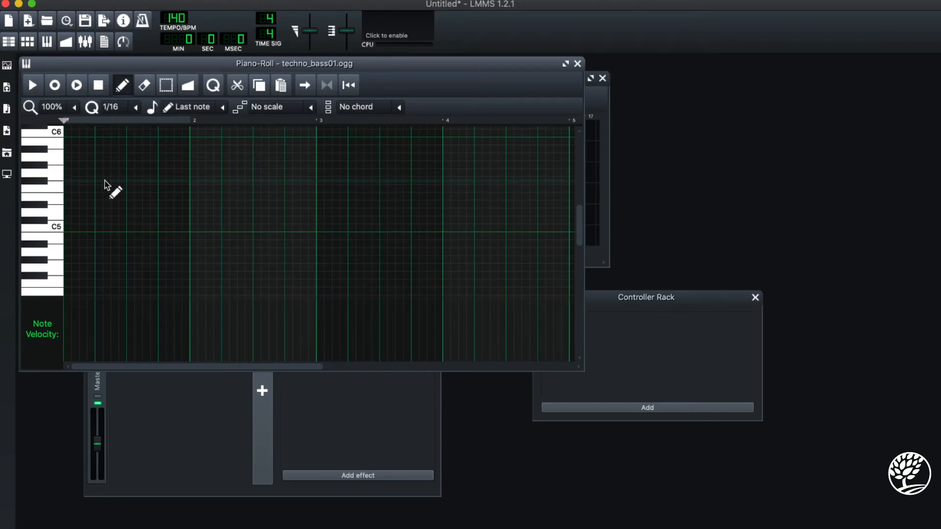
scroll(98, 201, down, 12)
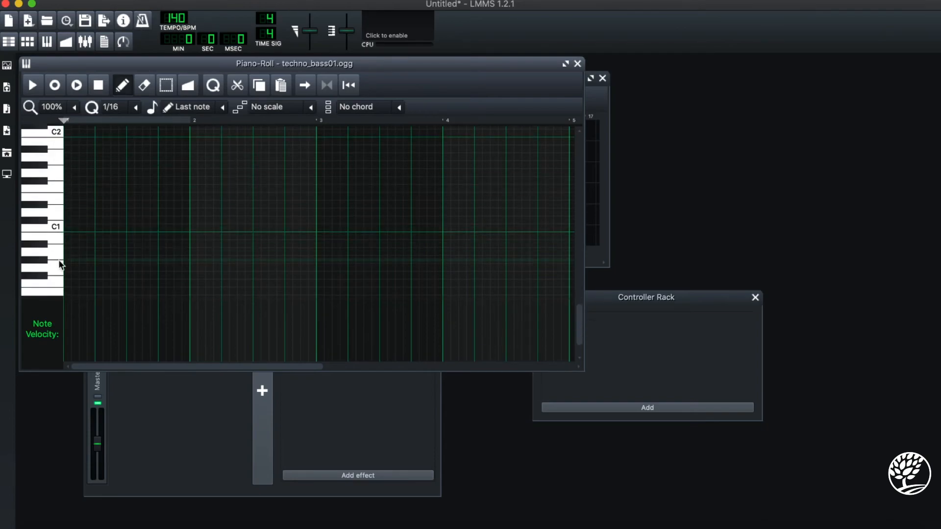
click(52, 226)
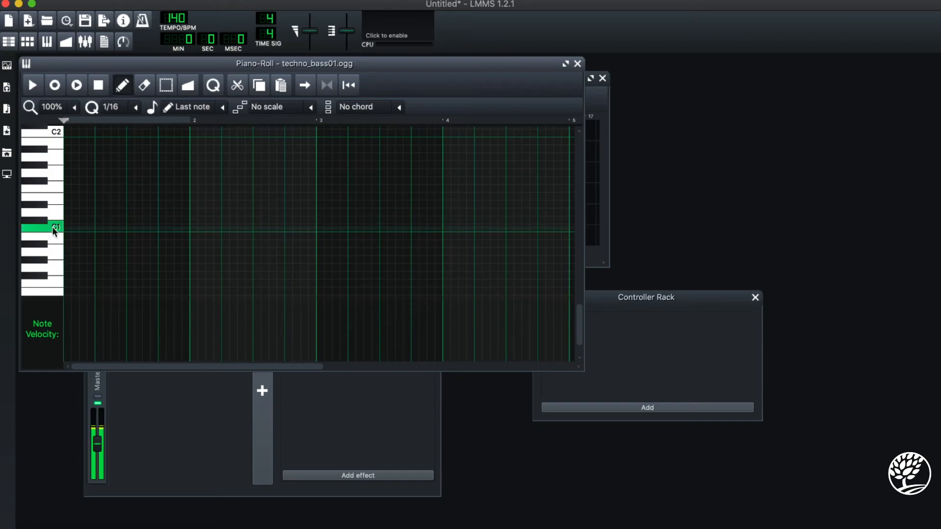
scroll(52, 220, up, 3)
click(51, 216)
scroll(51, 215, up, 2)
click(52, 207)
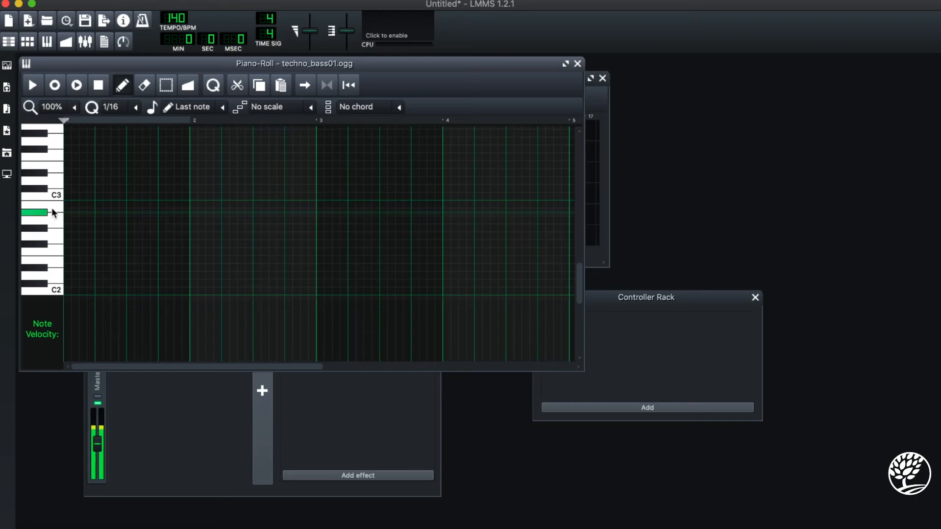
- Audition several higher techno_bass01.ogg notes on the piano keys, from above C3 to just above C4
click(61, 171)
scroll(54, 174, up, 3)
click(52, 176)
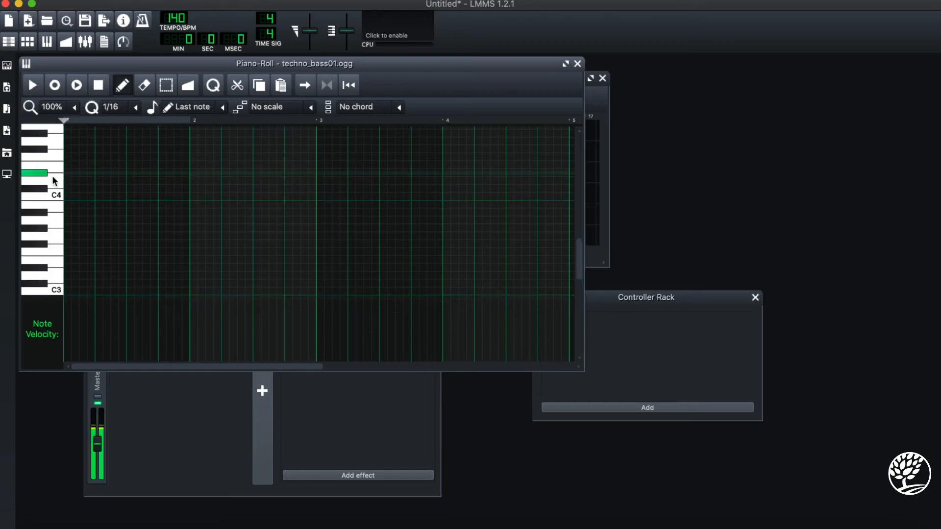
click(53, 181)
scroll(90, 194, up, 1)
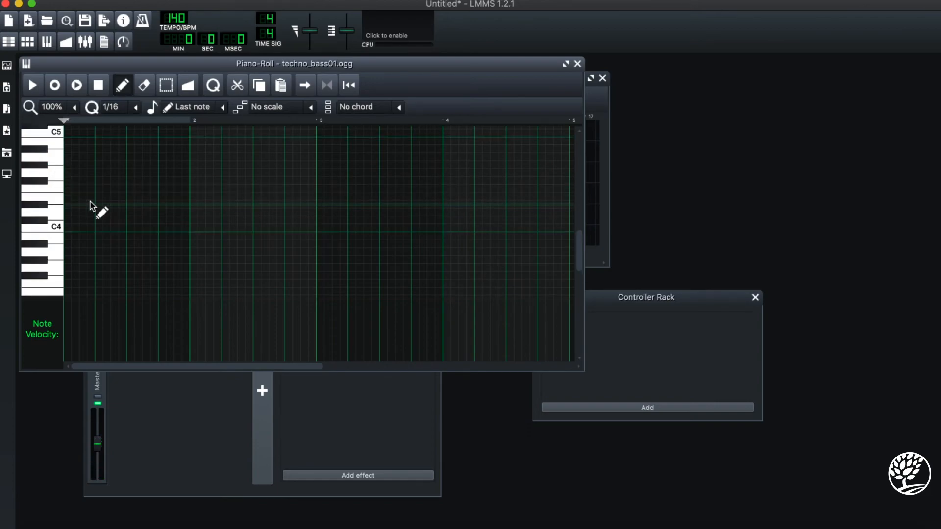
- Add a B3 note about three bars long near the start of the techno_bass01.ogg pattern, audition B3, and close the Piano-Roll
click(78, 236)
click(62, 236)
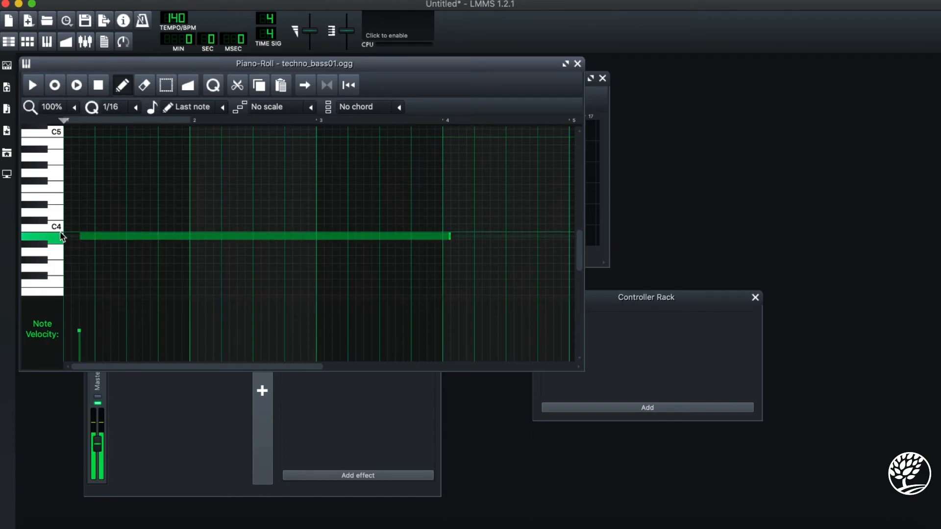
click(577, 64)
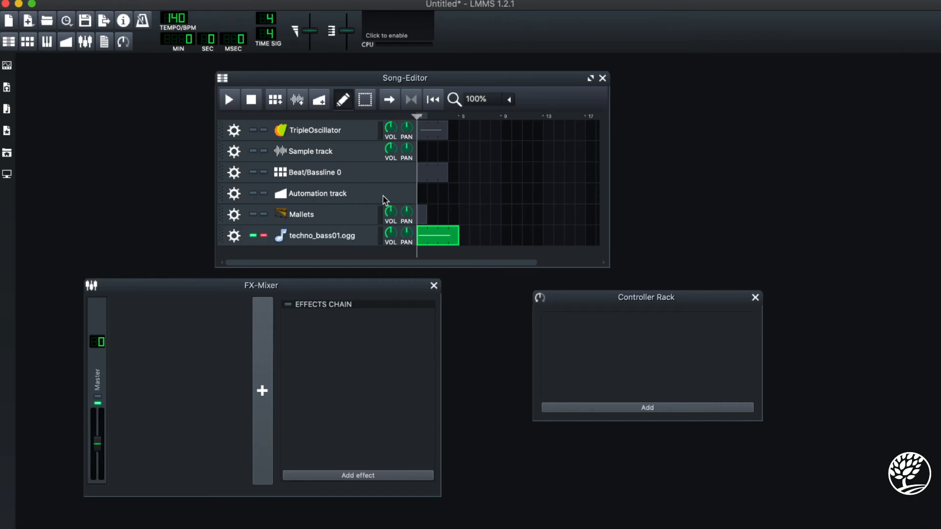
- Open the Automation track's name for editing and leave it without entering a new name
double_click(339, 195)
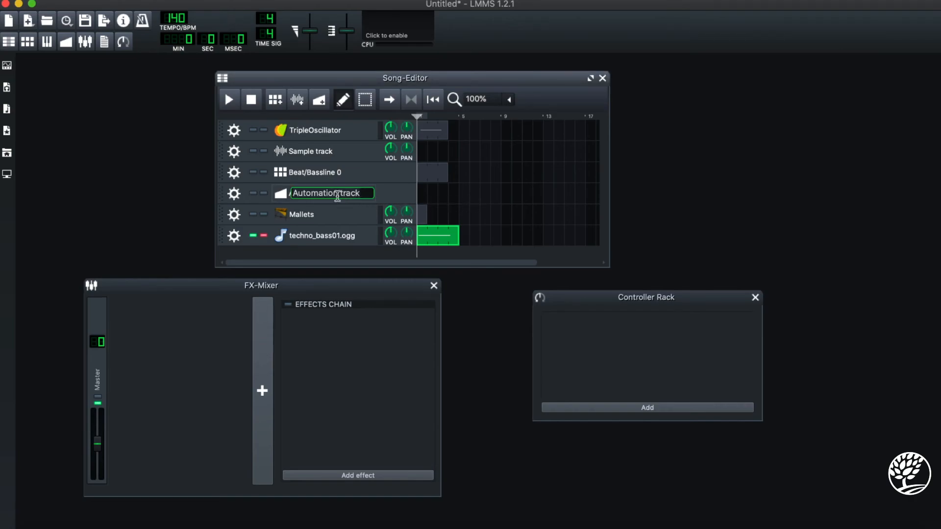
click(409, 195)
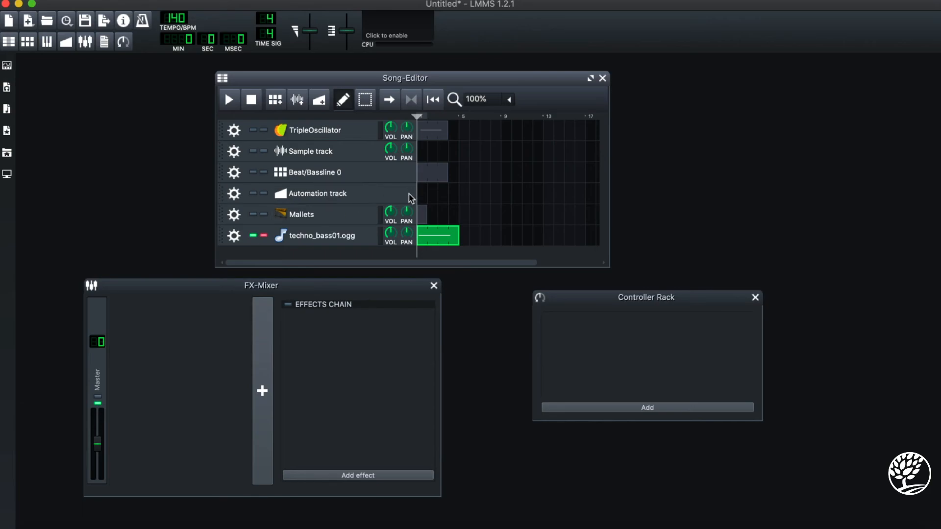